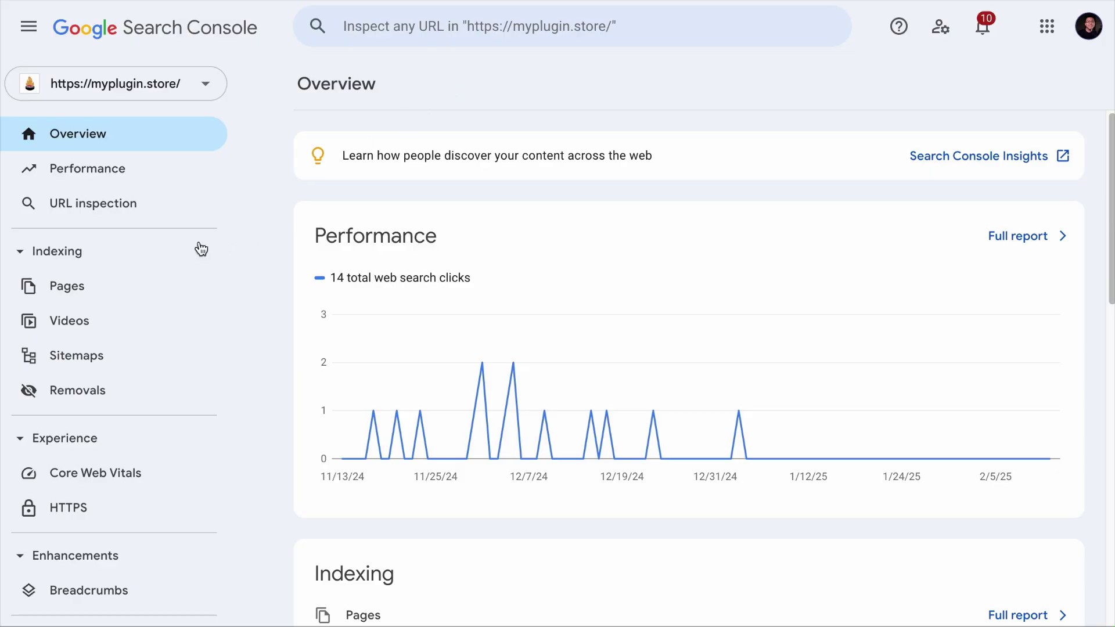
# - Go from the myplugin.store Overview to the page indexing report
pyautogui.click(88, 286)
# - Review the Not found (404) URLs listed under 'Why pages aren't indexed'
pyautogui.scroll(-4, 593, 398)
pyautogui.scroll(-3, 593, 395)
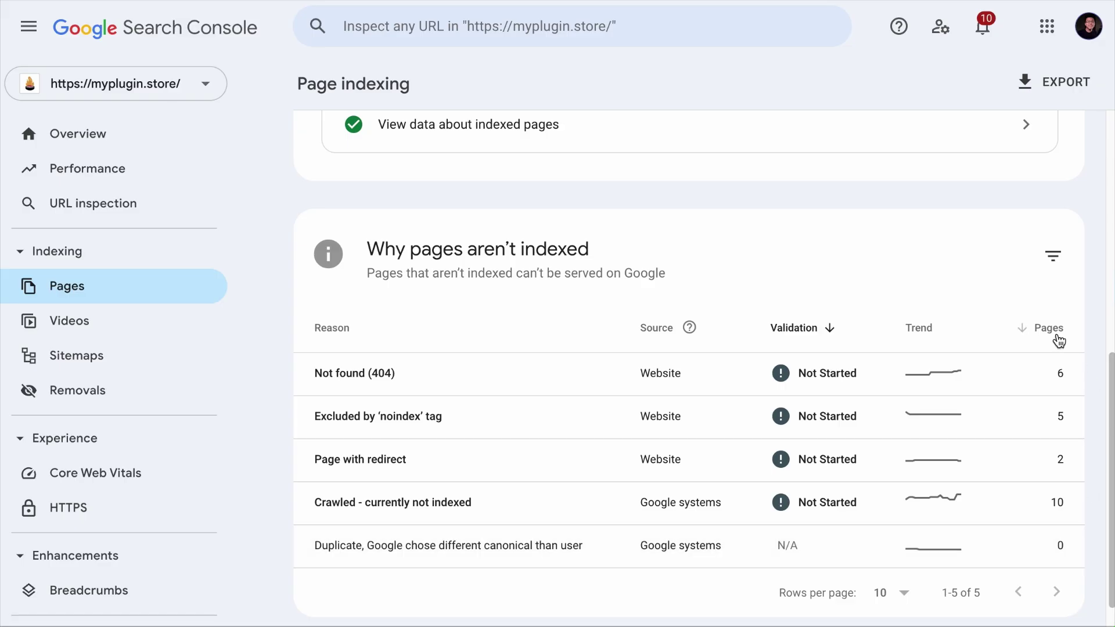
pyautogui.click(555, 374)
pyautogui.scroll(-10, 561, 373)
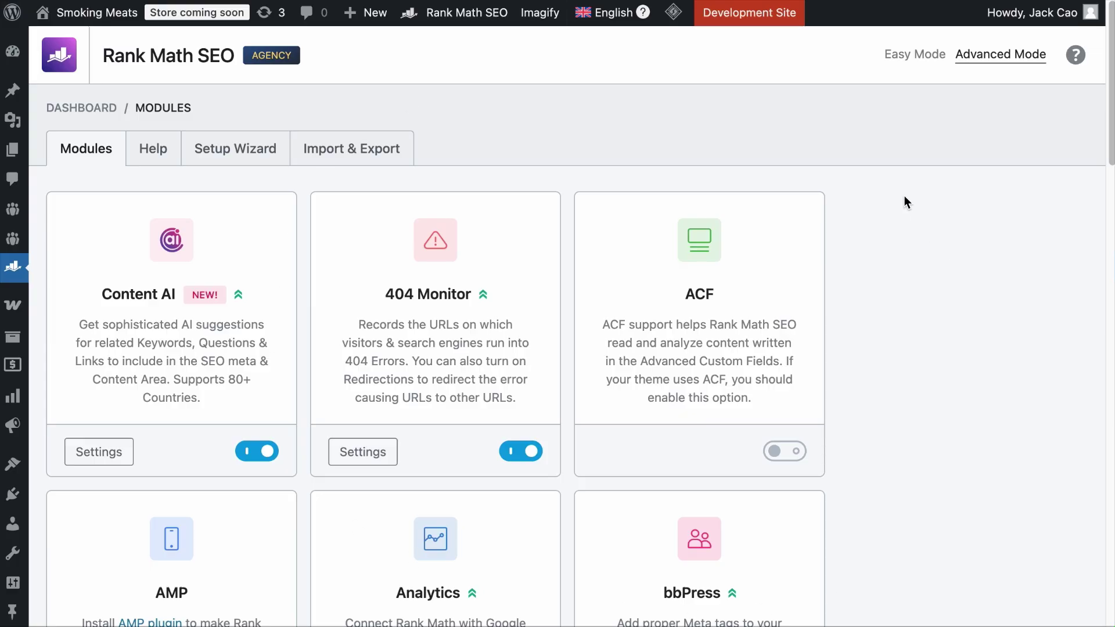
# - Open Rank Math Analytics on its Index Status view
pyautogui.moveTo(14, 273)
pyautogui.click(75, 309)
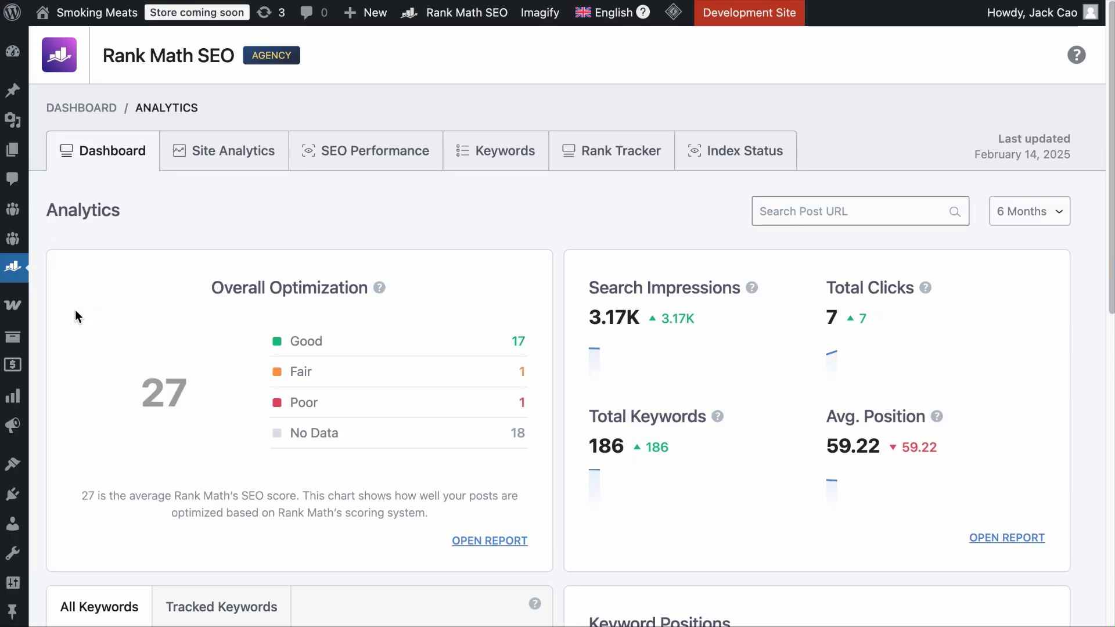
pyautogui.click(754, 166)
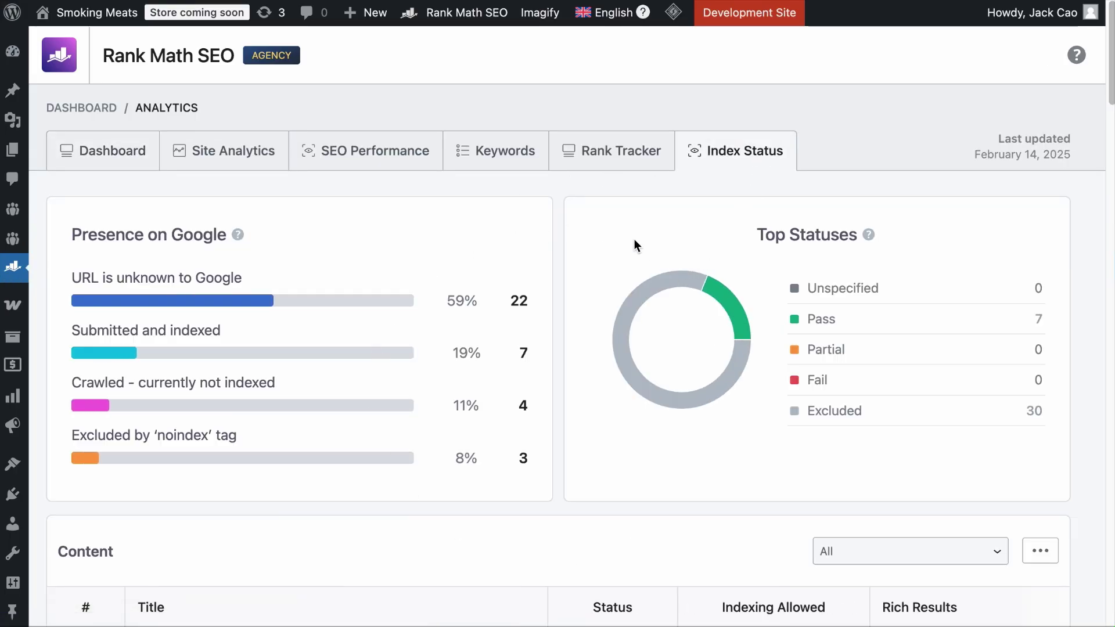
pyautogui.scroll(-4, 636, 245)
# - Filter content to 'URL is unknown to Google' and check the Skewers index status
pyautogui.click(922, 339)
pyautogui.click(944, 349)
pyautogui.scroll(-3, 750, 387)
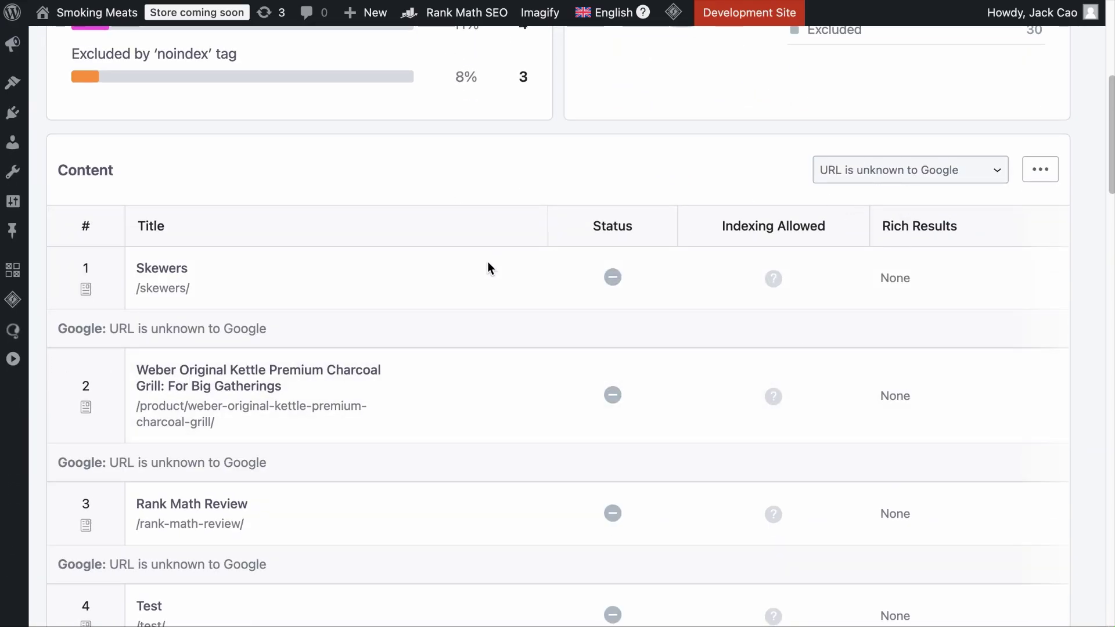
pyautogui.click(442, 271)
pyautogui.scroll(-2, 453, 296)
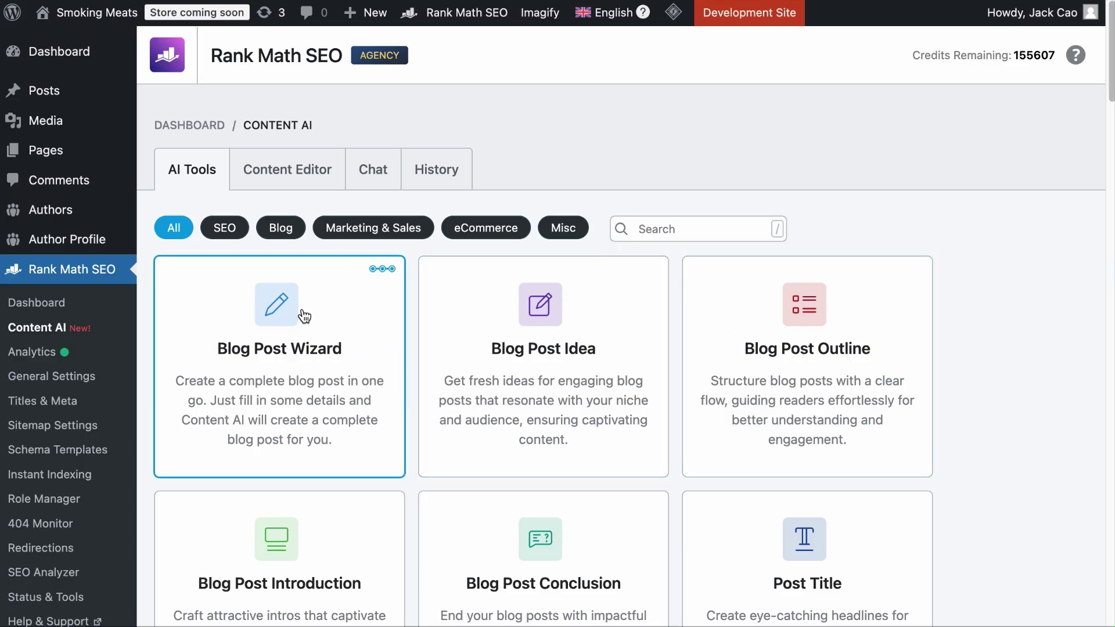
# - Generate a Blog Post Wizard idea for 'A BBQ Blog', then reopen the wizard and skip to the outline
pyautogui.click(338, 363)
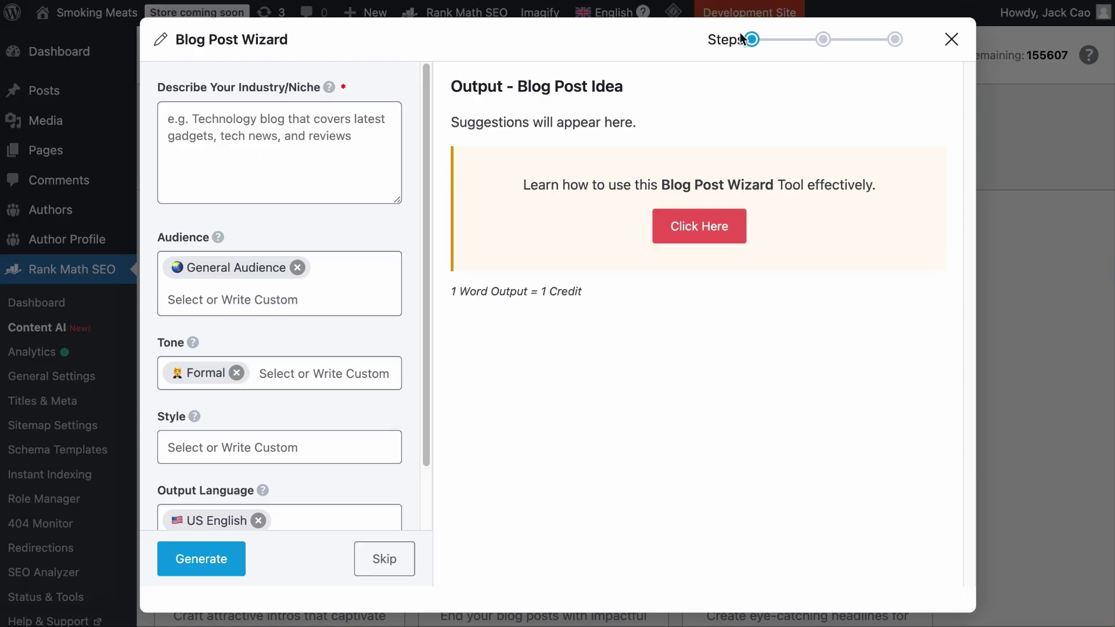
pyautogui.click(279, 152)
pyautogui.write('A BBQ Blog')
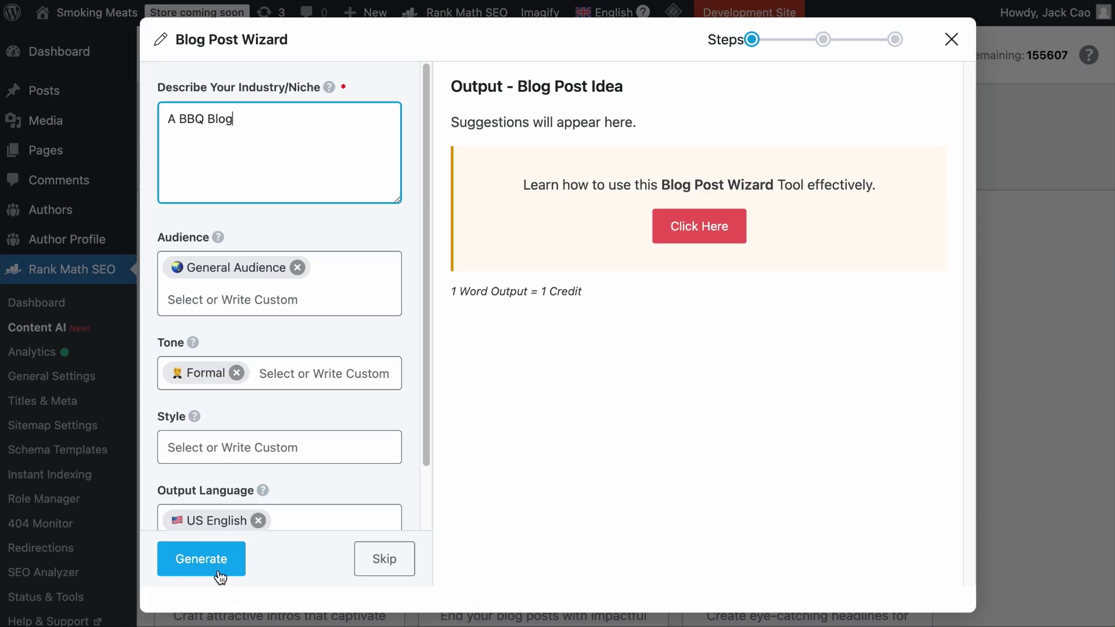
pyautogui.click(219, 575)
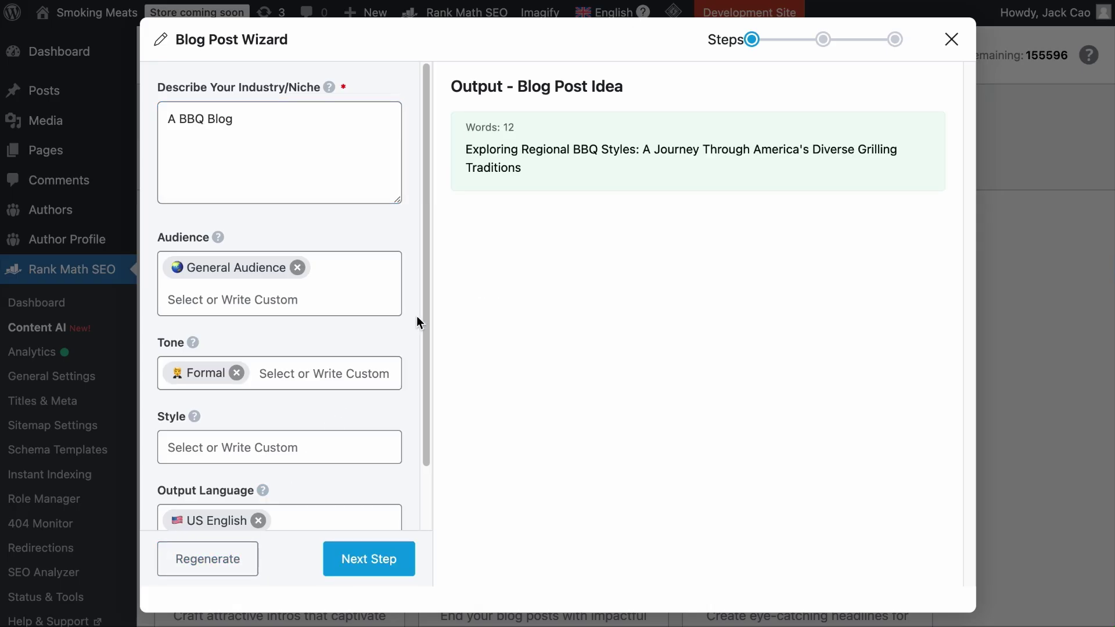
pyautogui.click(949, 38)
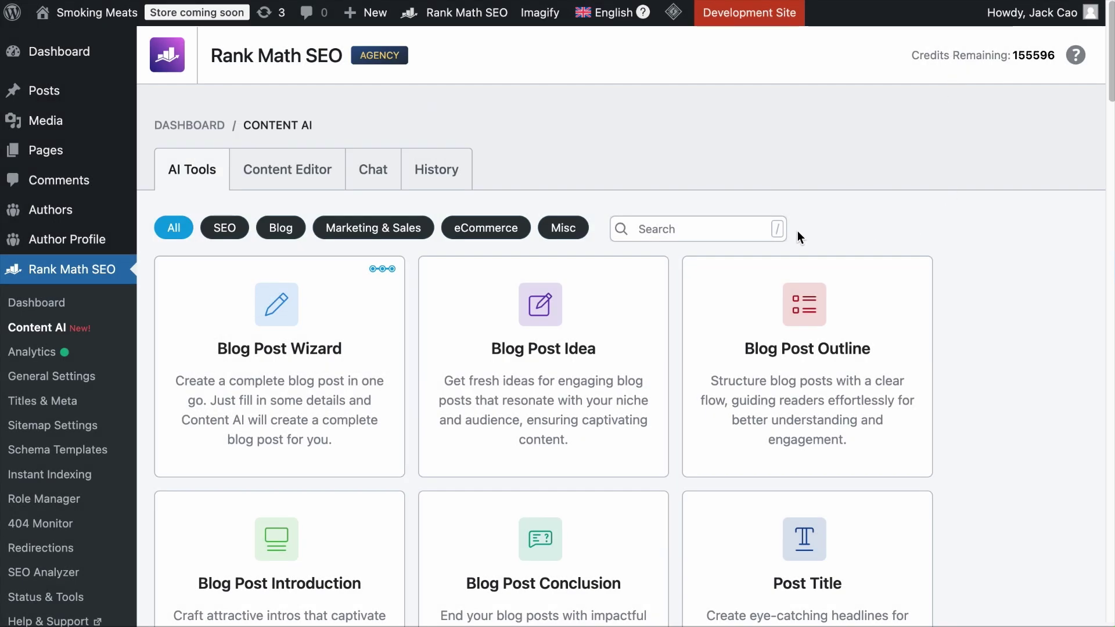
pyautogui.click(290, 340)
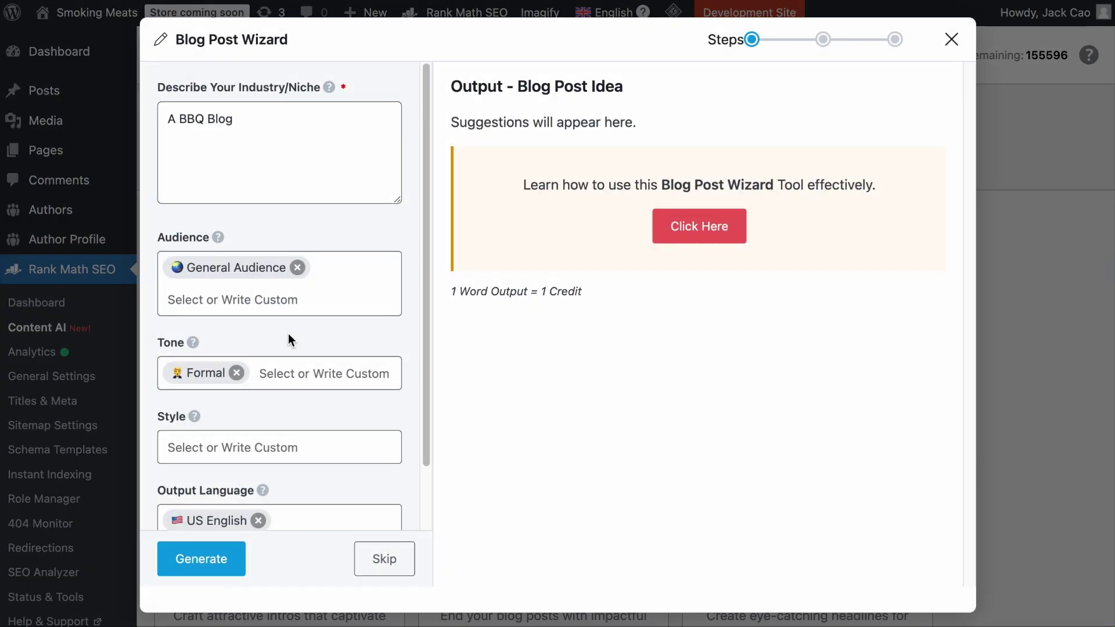
pyautogui.click(386, 563)
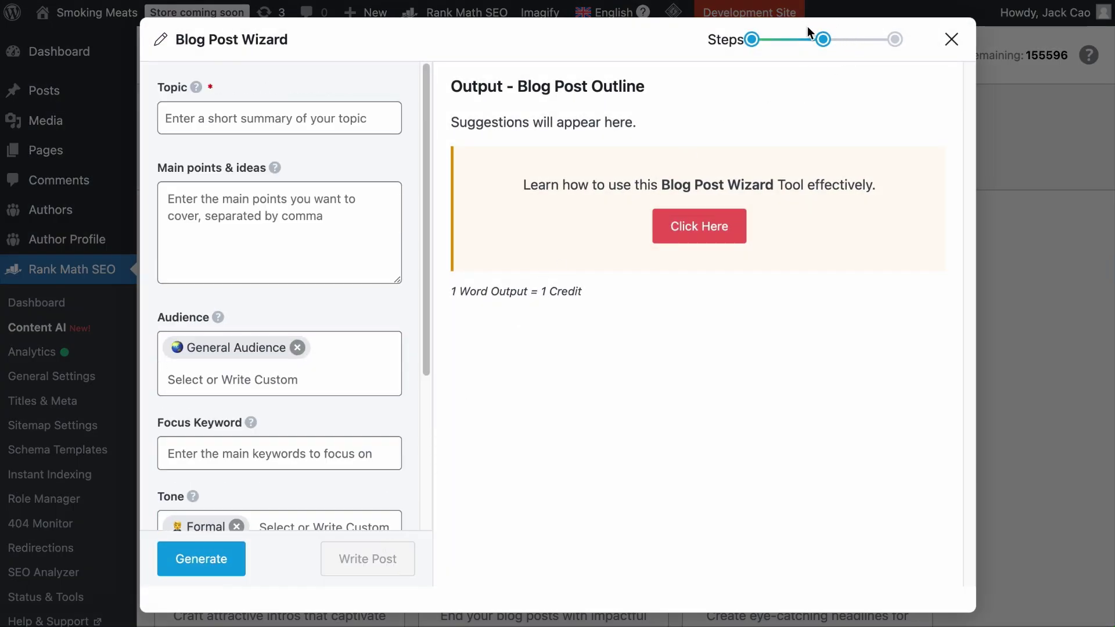
# - Paste 'How to season a new smoker' as the topic and clear the AI-suggested main points
pyautogui.click(300, 106)
pyautogui.write('How to season a new smoker')
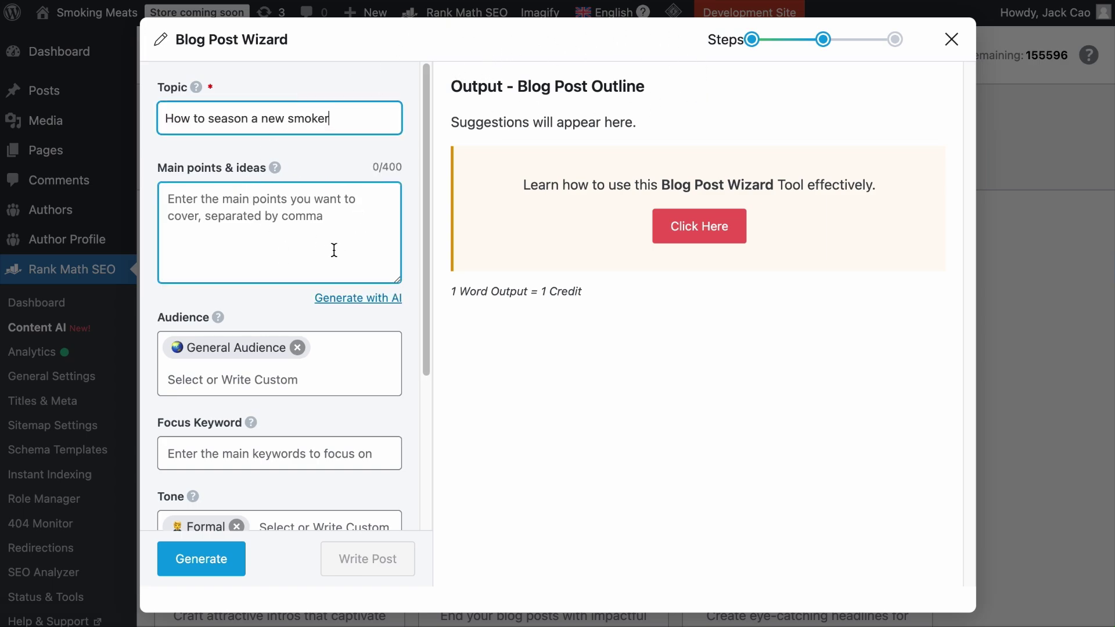
pyautogui.click(364, 298)
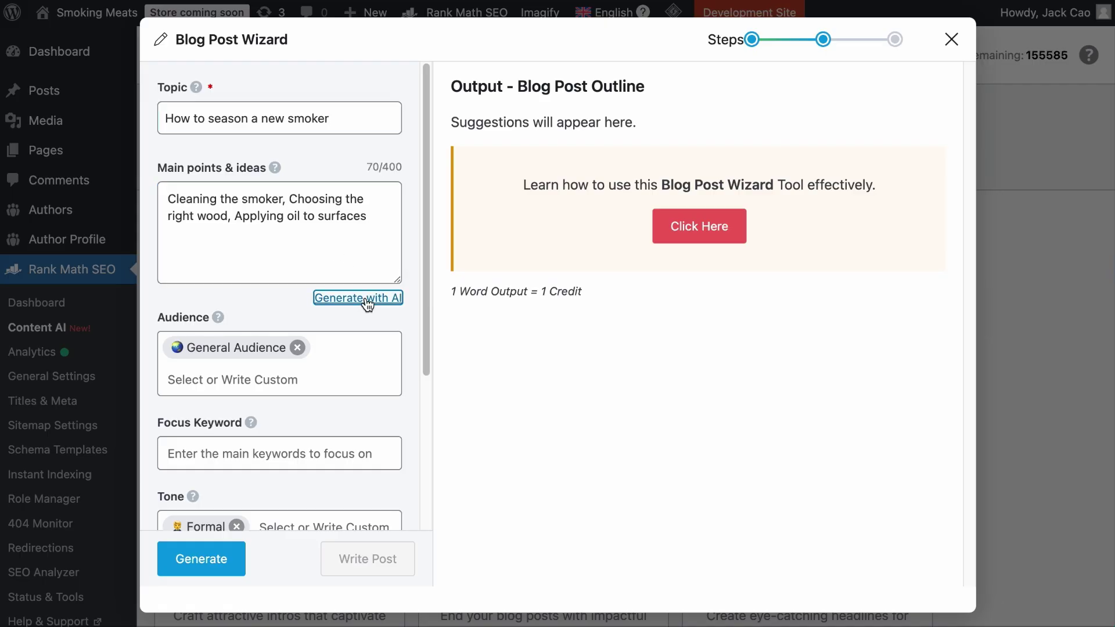
pyautogui.click(374, 242)
pyautogui.moveTo(366, 219); pyautogui.dragTo(179, 176)
pyautogui.press('BackSpace')
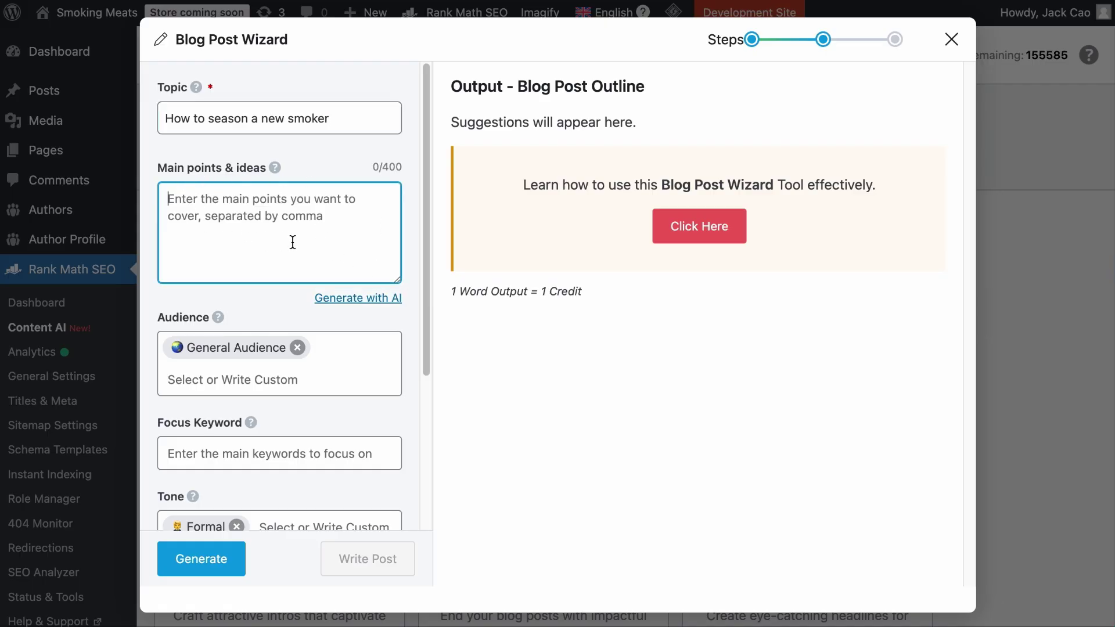
# - Add 'Outdoor BBQ' as a custom audience
pyautogui.click(329, 353)
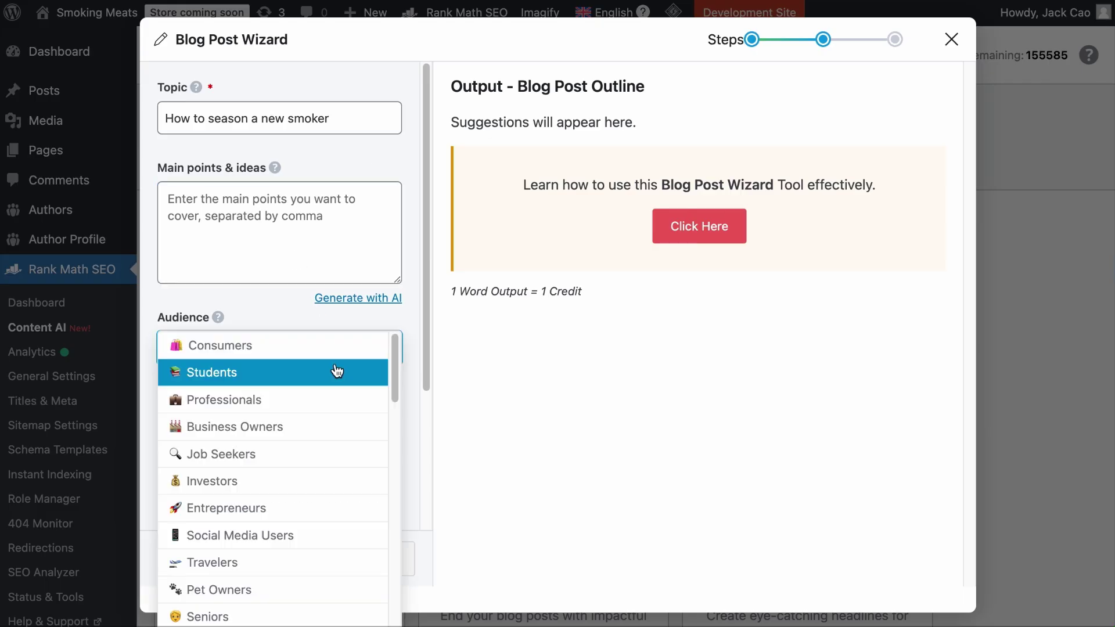
pyautogui.scroll(-10, 336, 371)
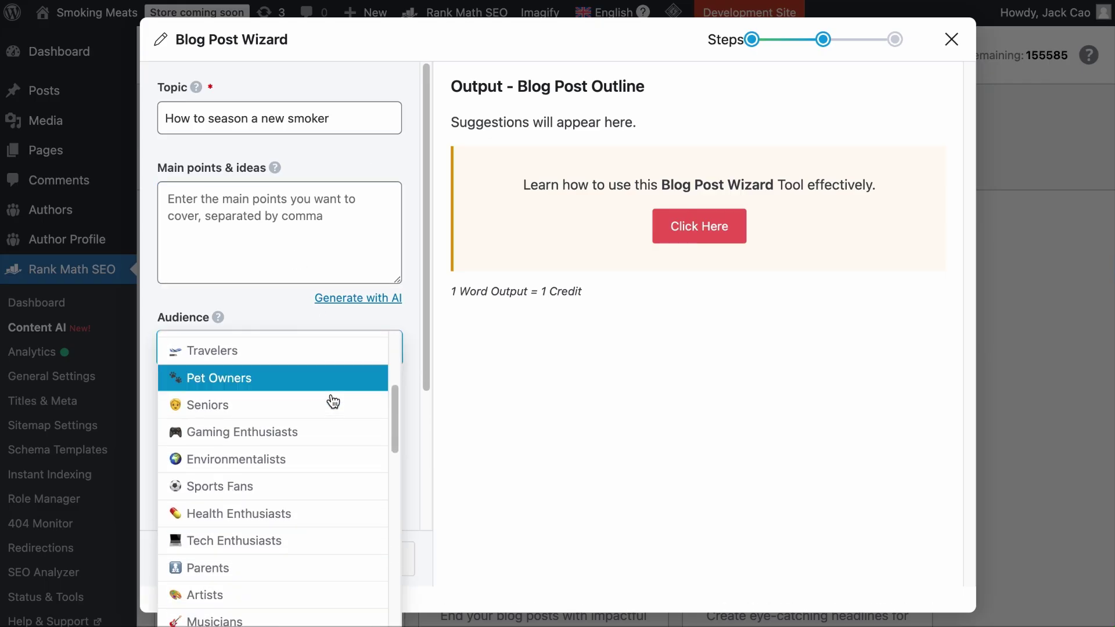
pyautogui.scroll(-3, 333, 402)
pyautogui.scroll(5, 332, 402)
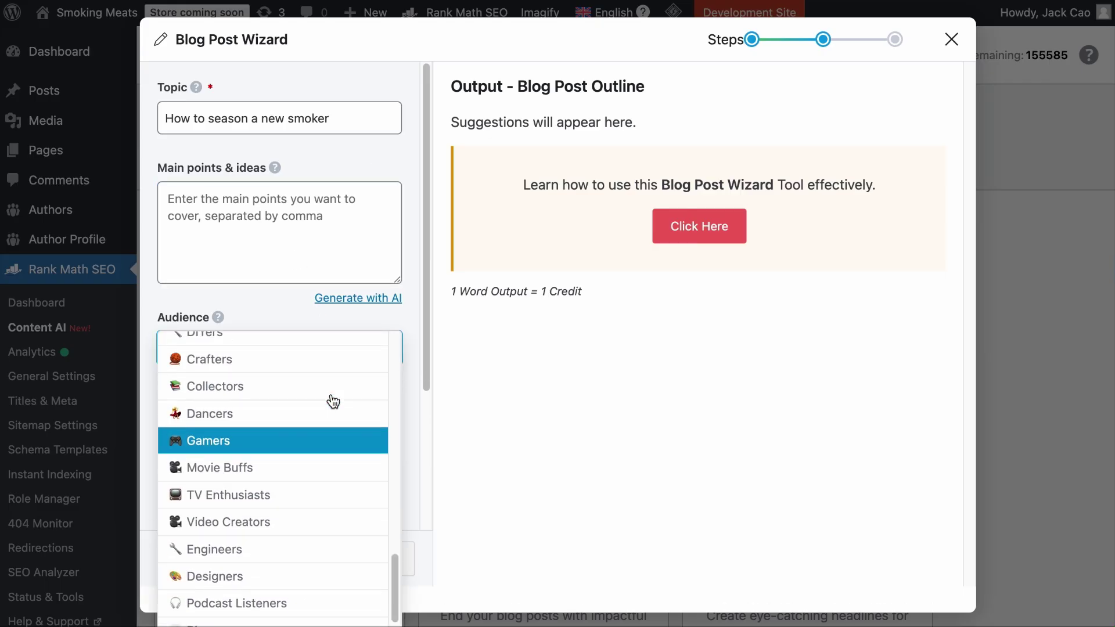
pyautogui.scroll(3, 337, 372)
pyautogui.click(325, 373)
pyautogui.write('Outdoor BBQ')
pyautogui.press('Return')
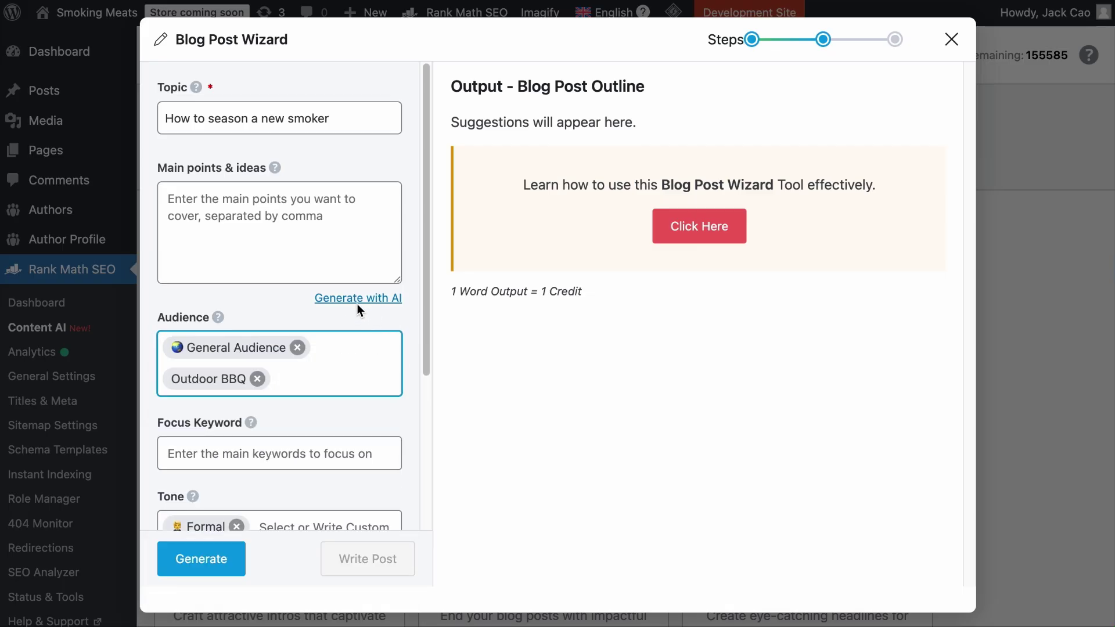
pyautogui.click(340, 238)
# - Set the focus keyword to the topic 'How to season a new smoker'
pyautogui.moveTo(164, 117); pyautogui.dragTo(226, 166)
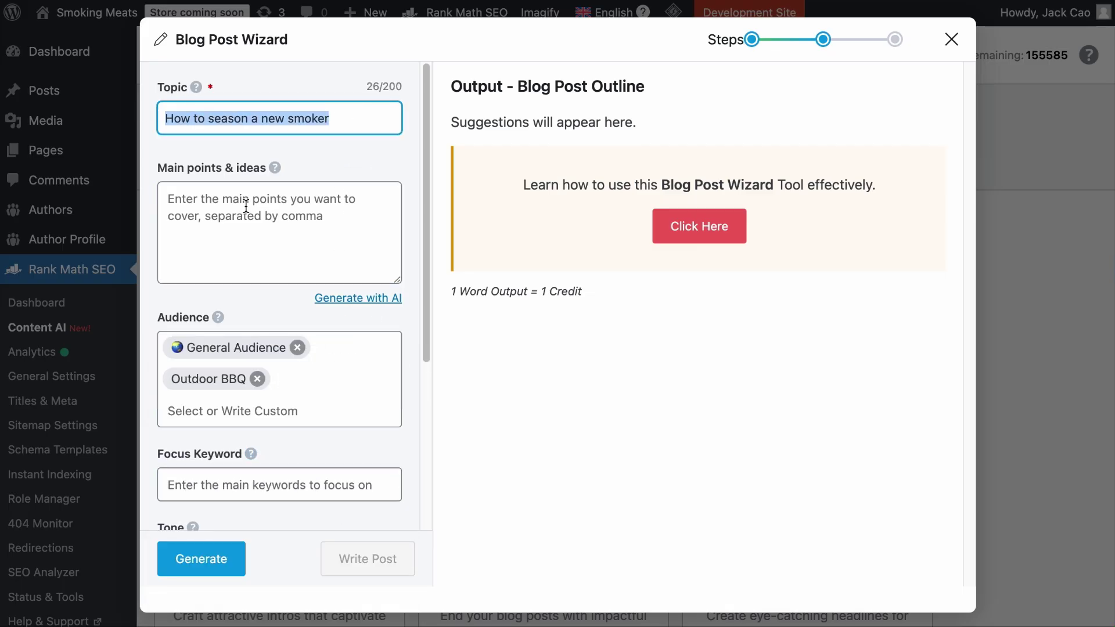
pyautogui.hotkey('ctrl', 'c')
pyautogui.scroll(-4, 309, 371)
pyautogui.click(307, 286)
pyautogui.hotkey('ctrl', 'v')
pyautogui.press('Return')
# - Keep the Formal tone and choose Tutorial as the writing style
pyautogui.click(290, 363)
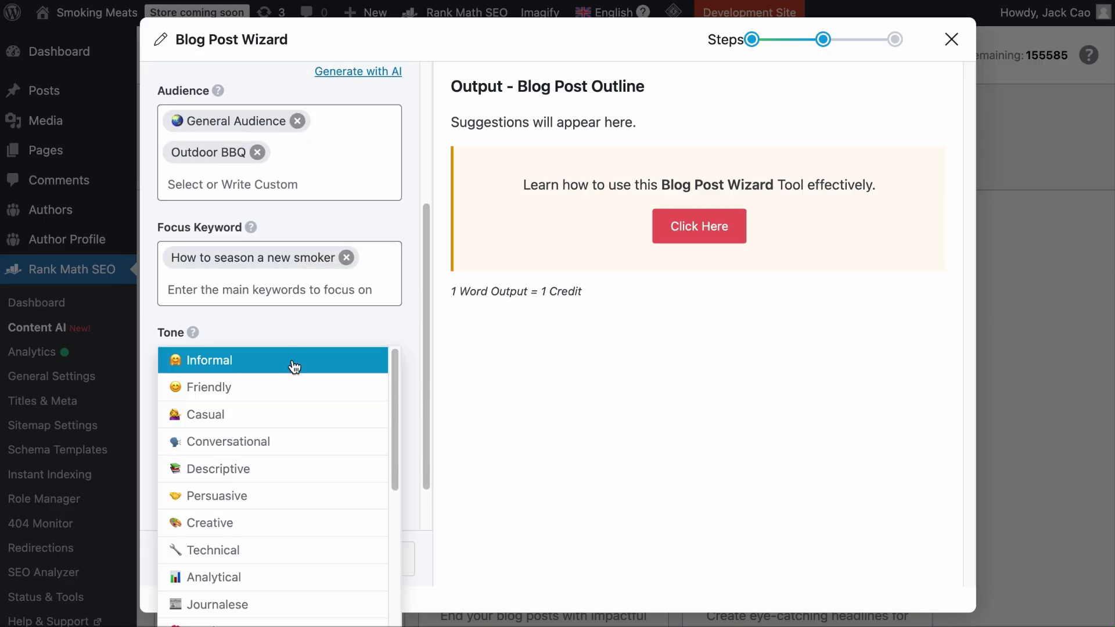
pyautogui.click(305, 325)
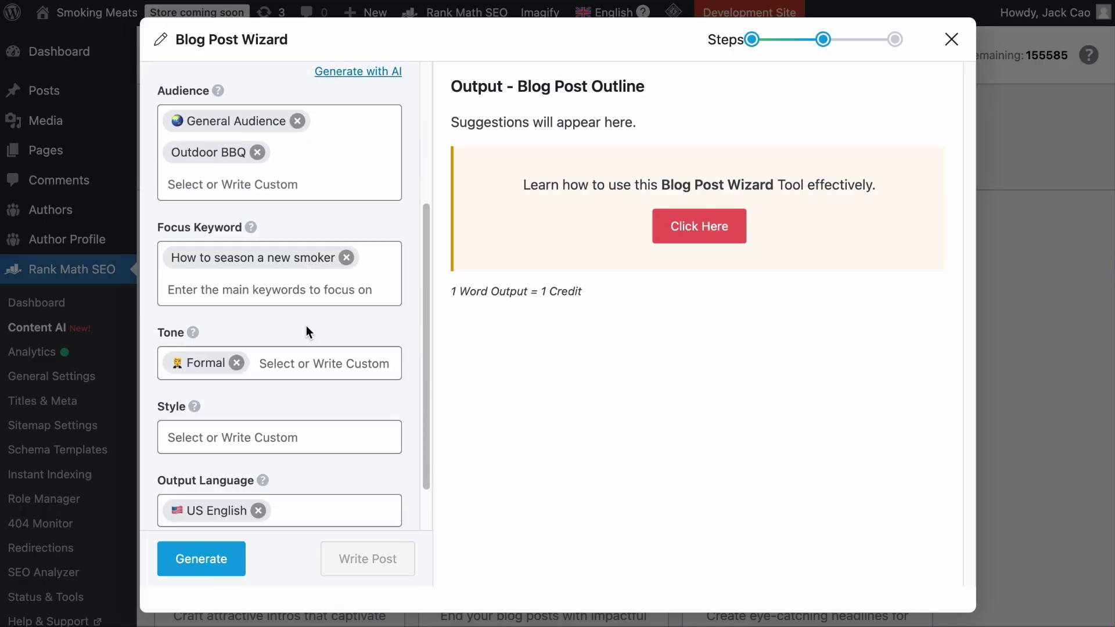
pyautogui.click(280, 372)
pyautogui.click(228, 427)
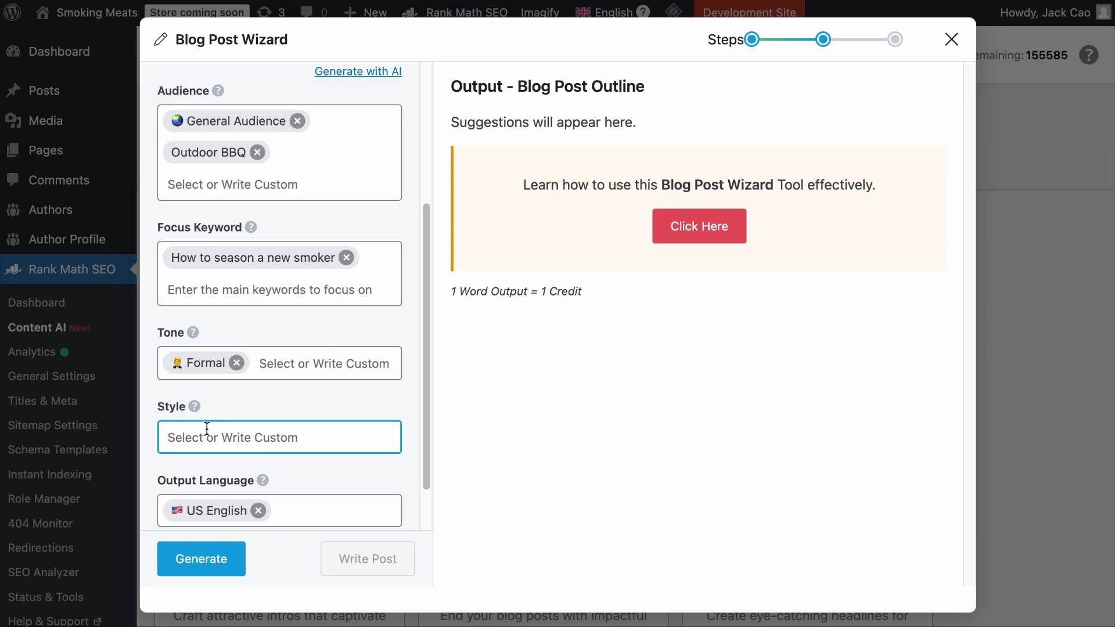
pyautogui.scroll(-1, 288, 425)
pyautogui.click(288, 388)
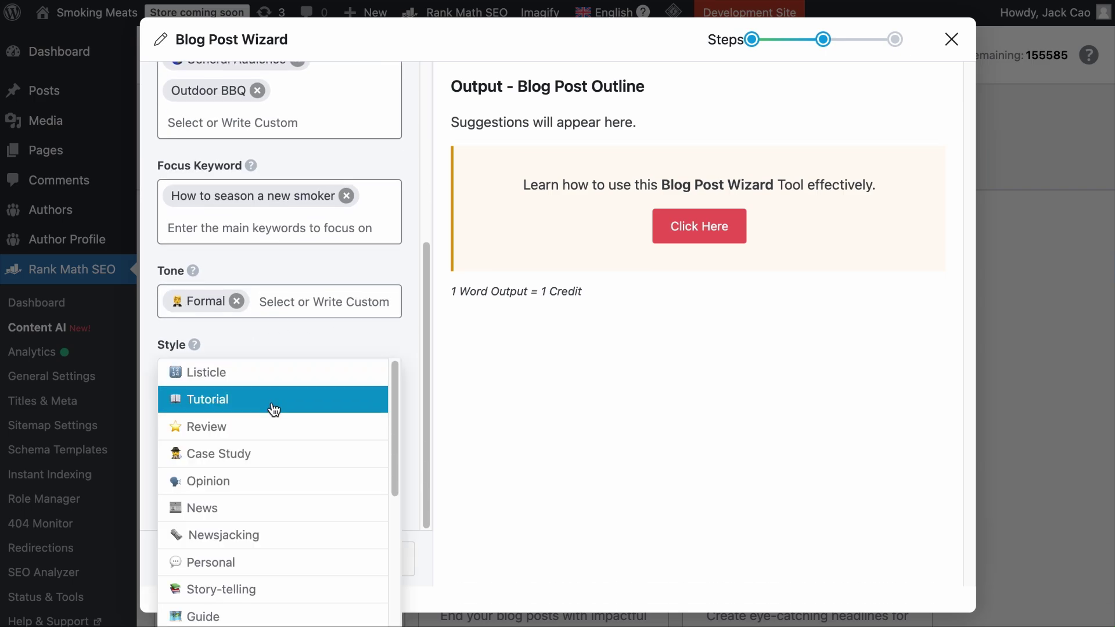
pyautogui.click(268, 401)
pyautogui.click(270, 380)
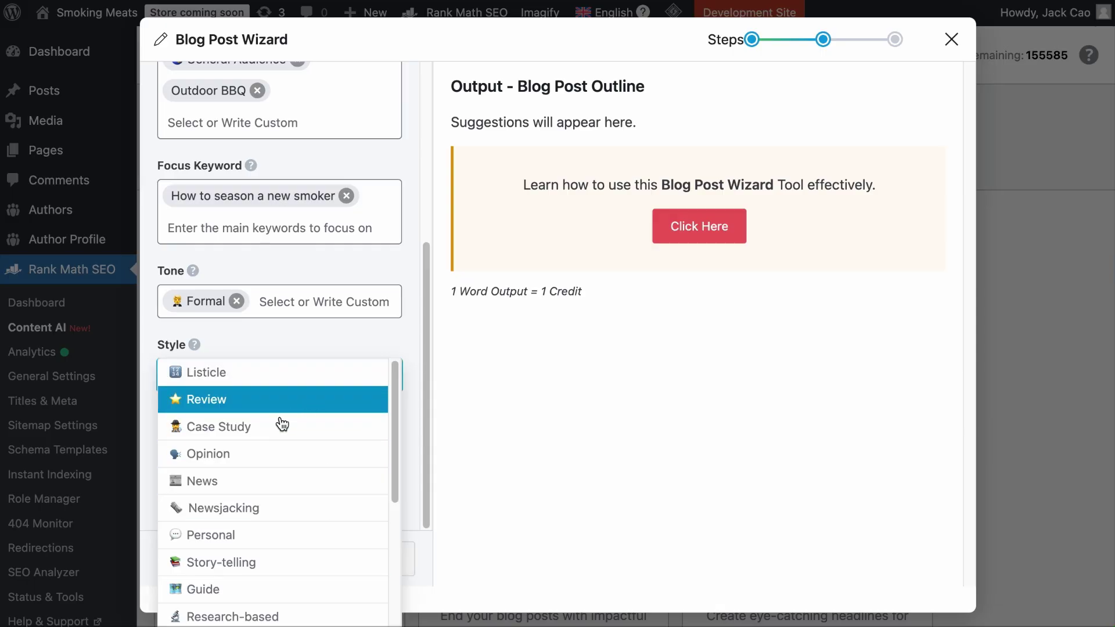
pyautogui.scroll(-5, 282, 511)
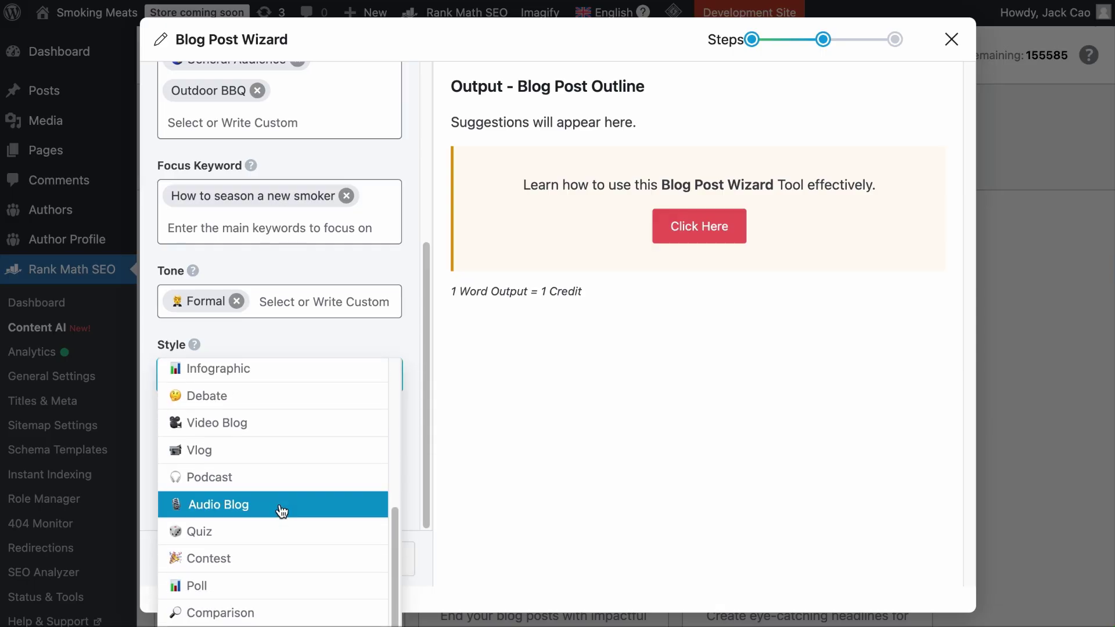
pyautogui.click(270, 337)
# - Reset the output language to US English and generate the blog post outline
pyautogui.click(259, 480)
pyautogui.click(259, 479)
pyautogui.scroll(-6, 290, 522)
pyautogui.scroll(-3, 290, 521)
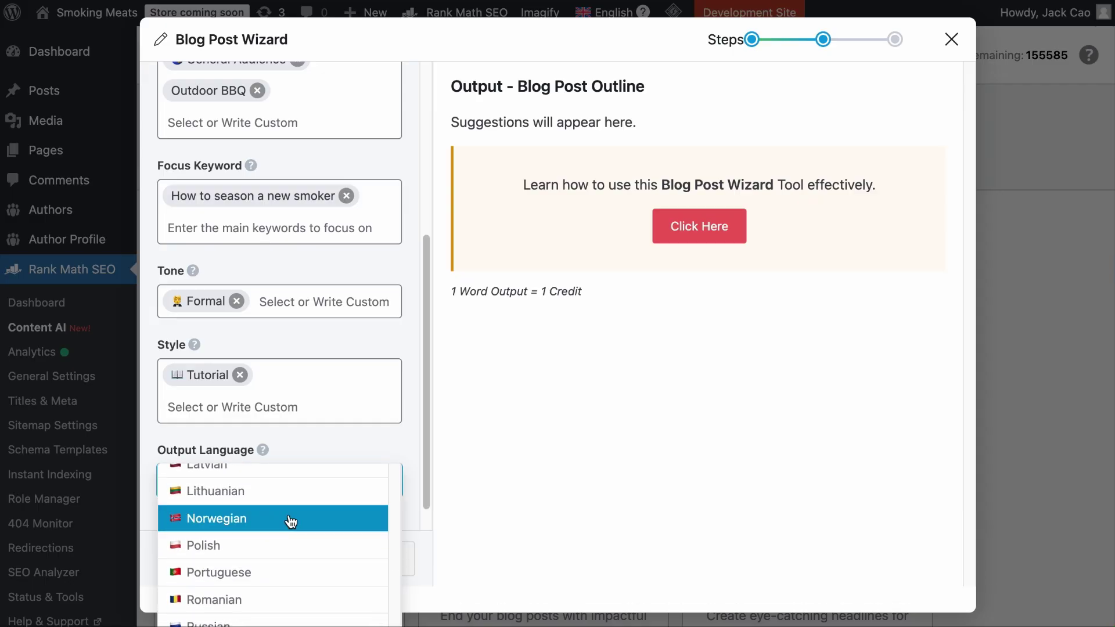
pyautogui.scroll(15, 290, 521)
pyautogui.click(264, 477)
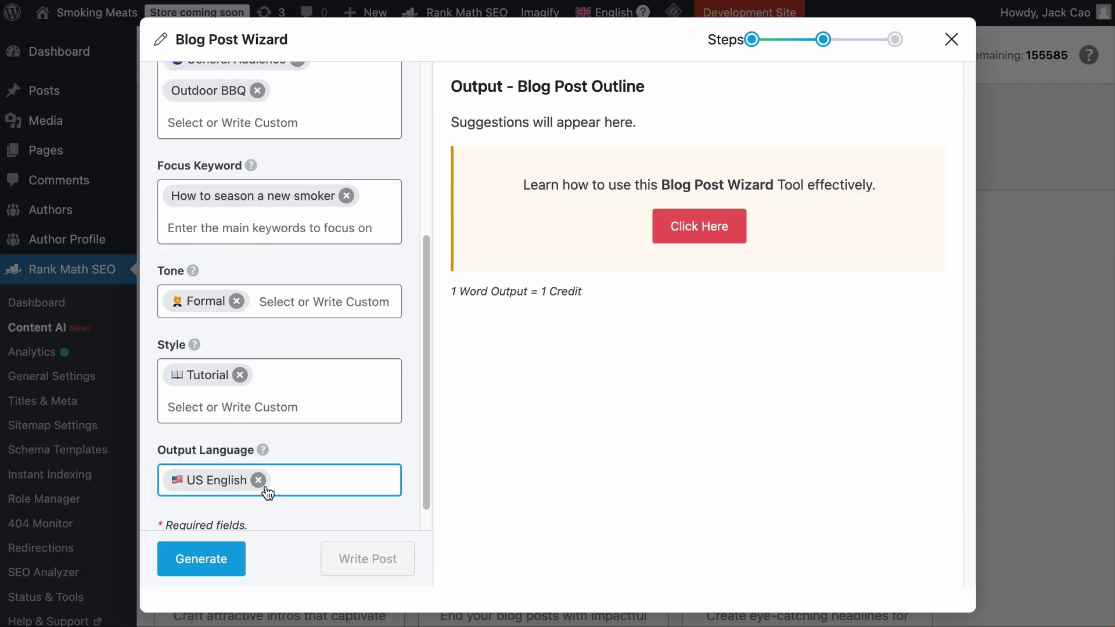
pyautogui.scroll(5, 329, 330)
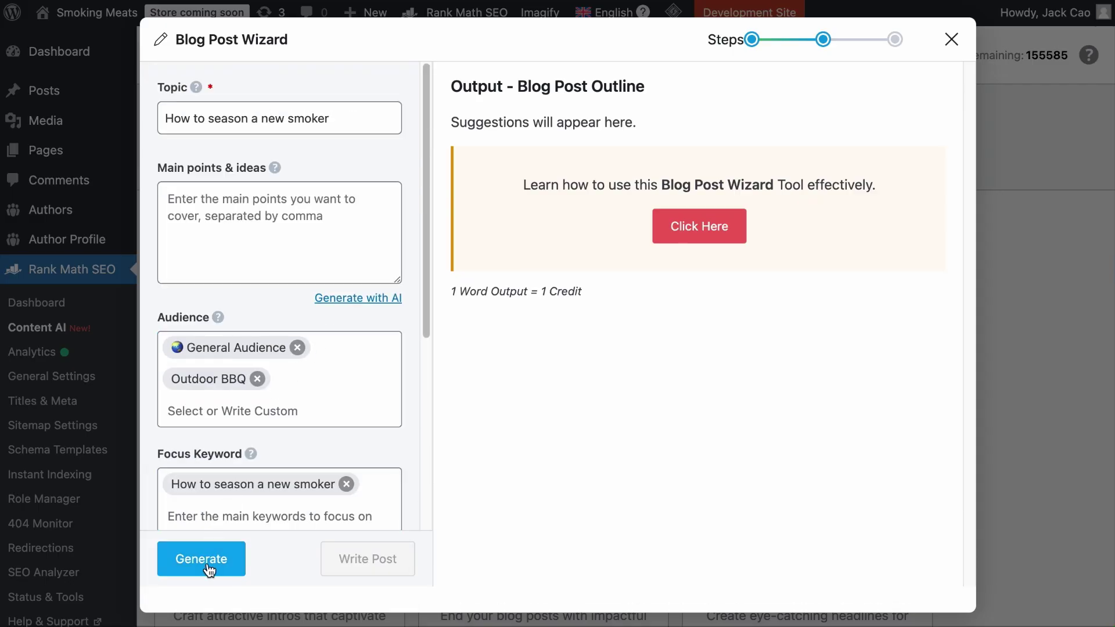
pyautogui.click(183, 565)
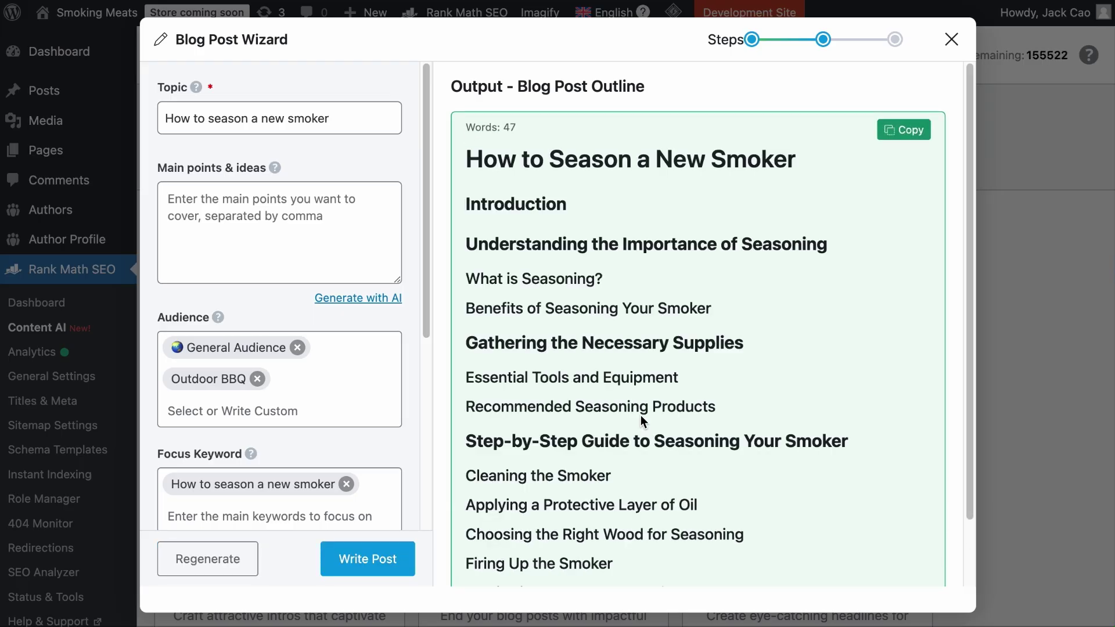
# - Replace the Formal tone with Friendly and Conversational, then write the full post from the outline
pyautogui.scroll(-5, 640, 416)
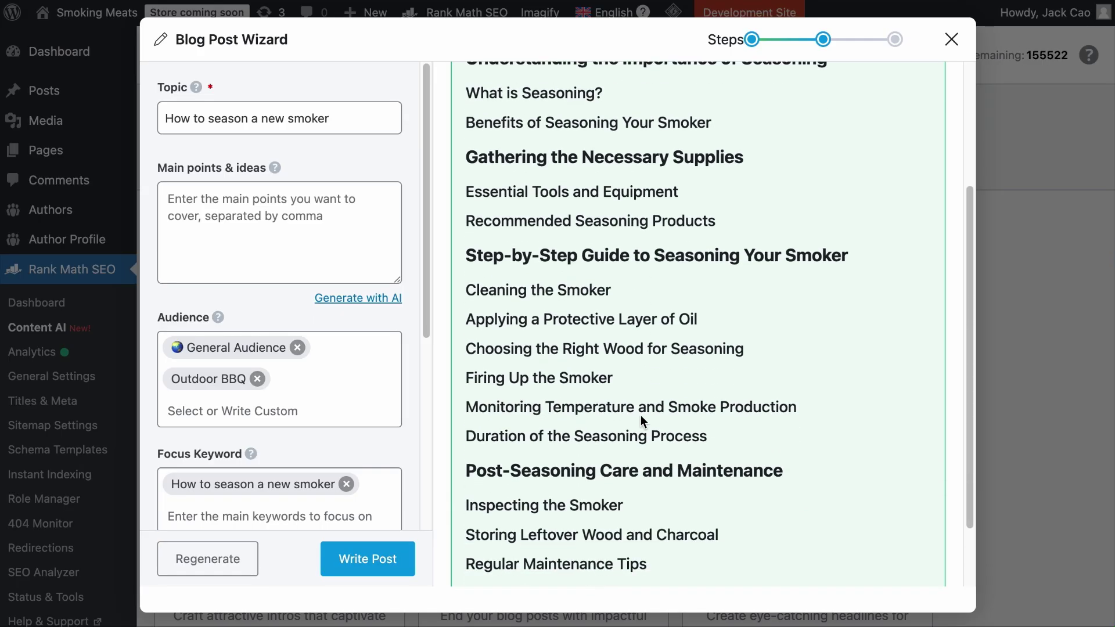
pyautogui.scroll(4, 640, 416)
pyautogui.scroll(1, 640, 416)
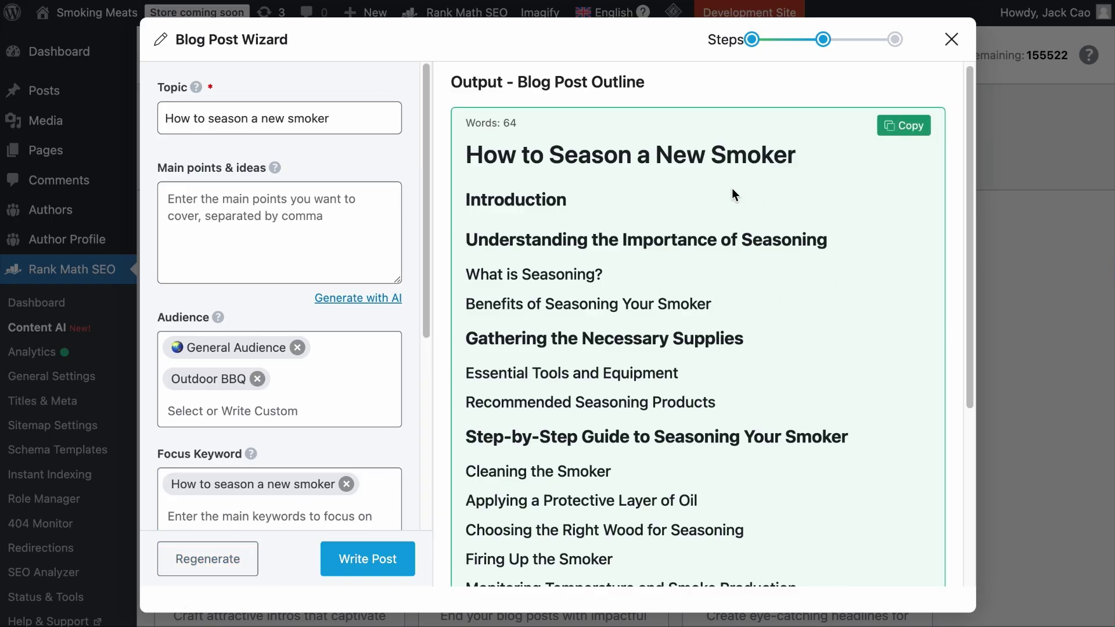
pyautogui.scroll(-5, 360, 308)
pyautogui.click(237, 271)
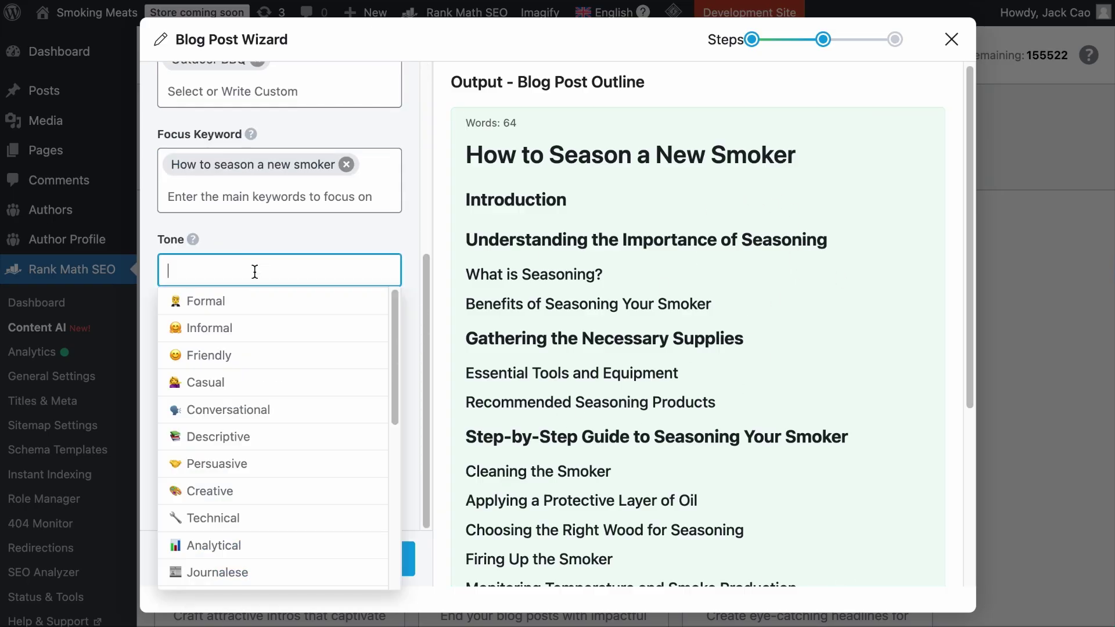
pyautogui.click(209, 355)
pyautogui.click(279, 263)
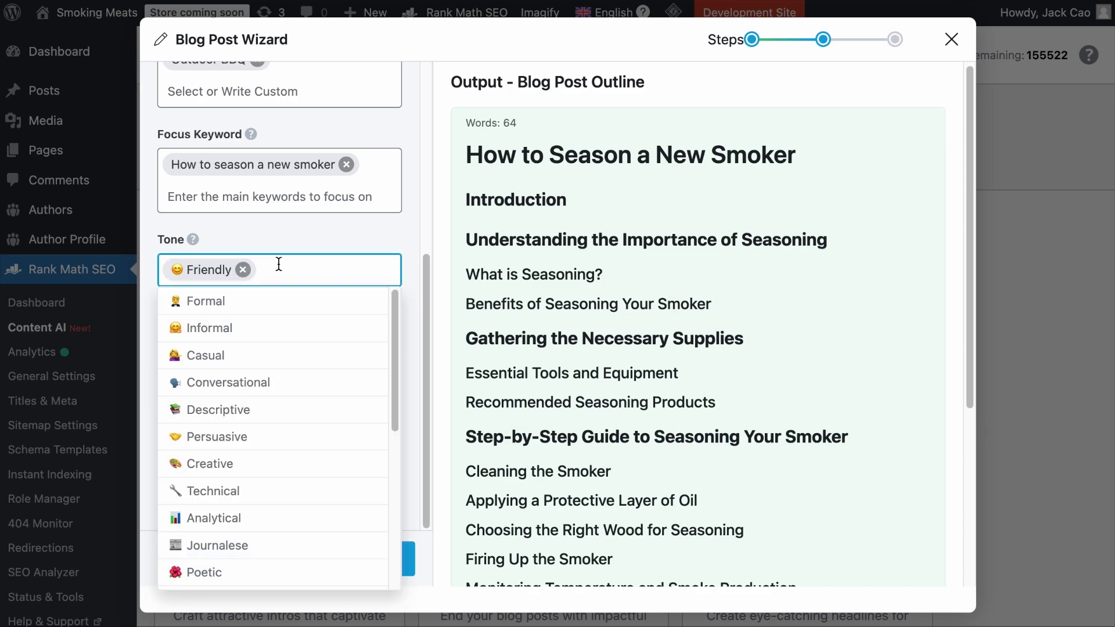
pyautogui.click(283, 378)
pyautogui.click(374, 554)
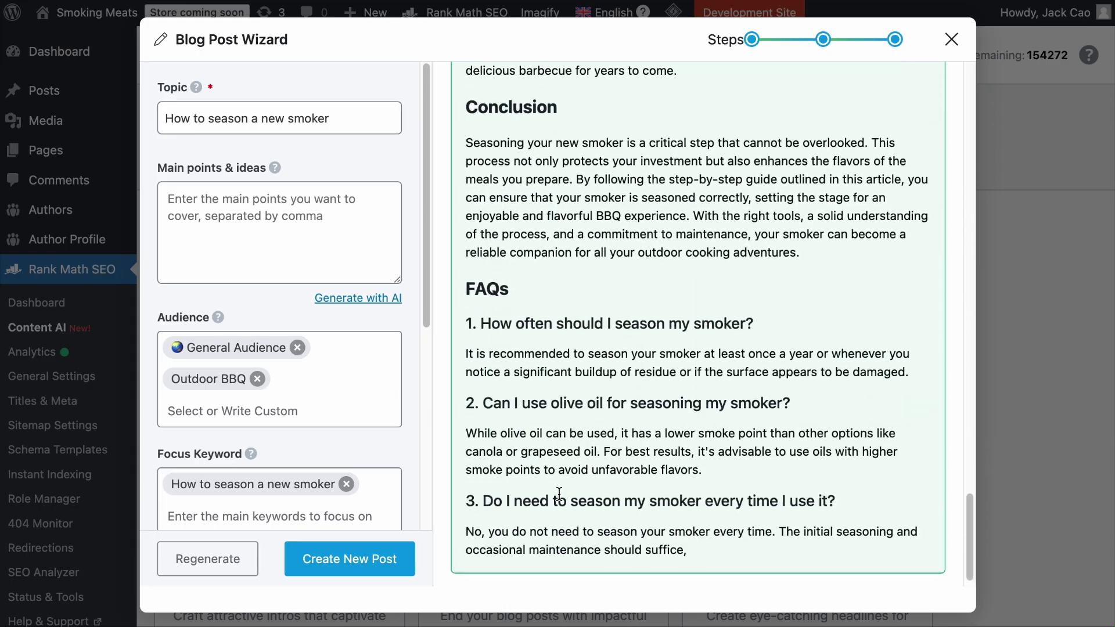
# - Review and copy the 1251-word smoker-seasoning article, then create a new post from it
pyautogui.scroll(2, 583, 396)
pyautogui.scroll(5, 718, 269)
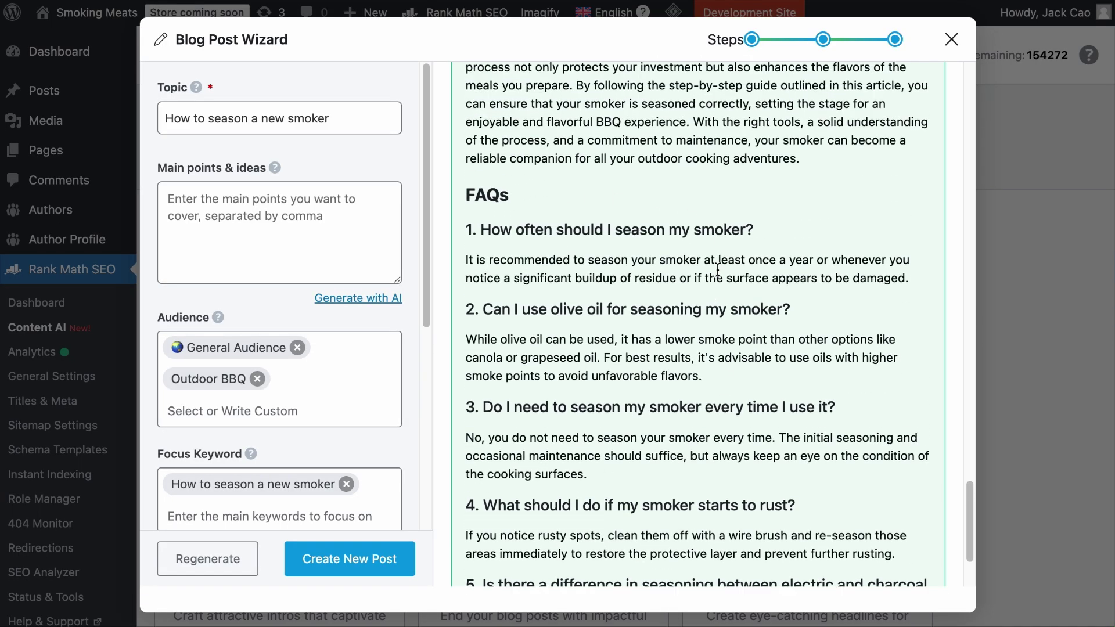
pyautogui.scroll(20, 802, 336)
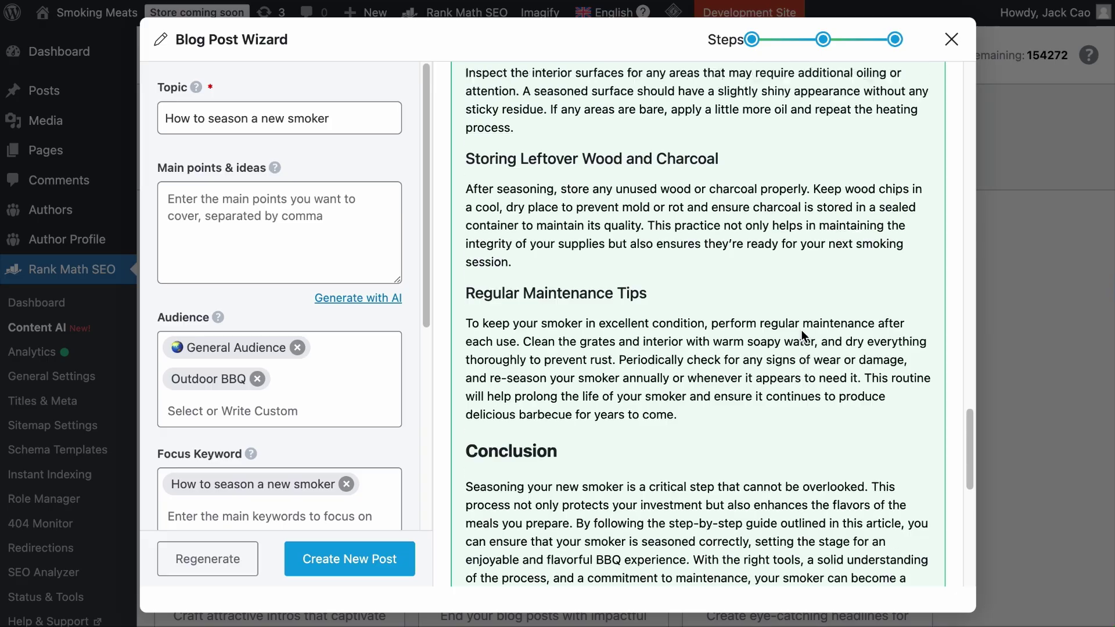
pyautogui.scroll(20, 801, 329)
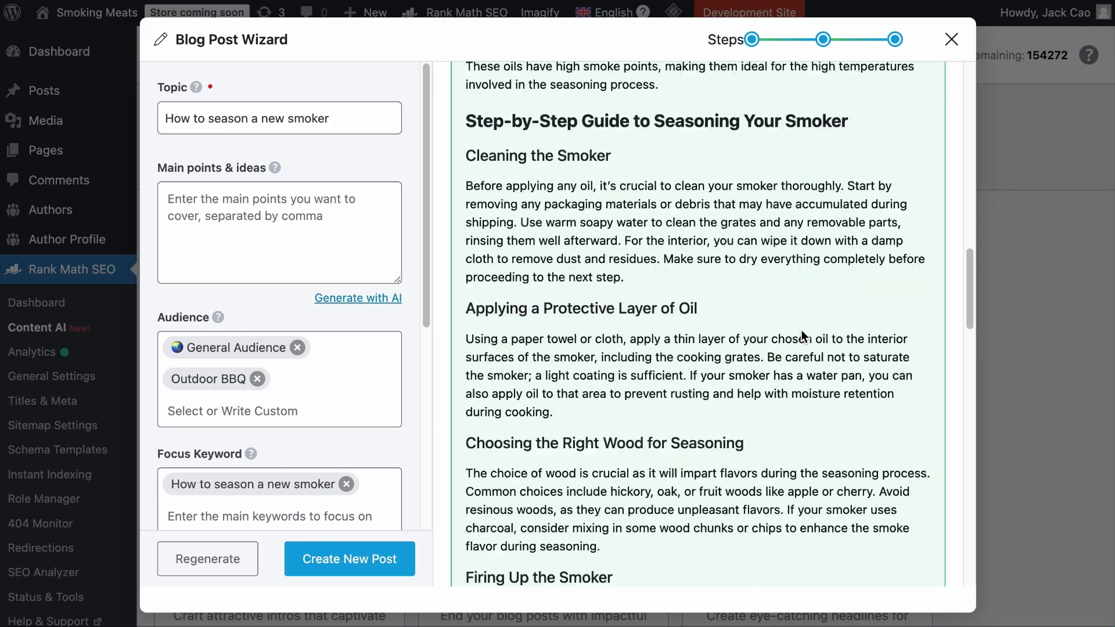
pyautogui.scroll(2, 800, 329)
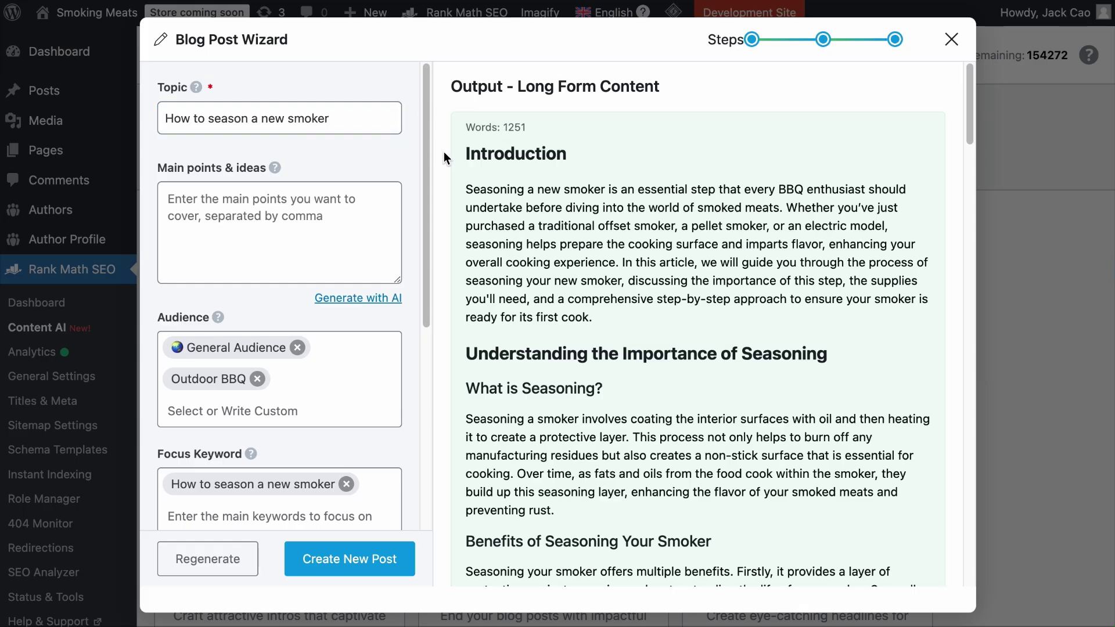
pyautogui.scroll(-8, 785, 270)
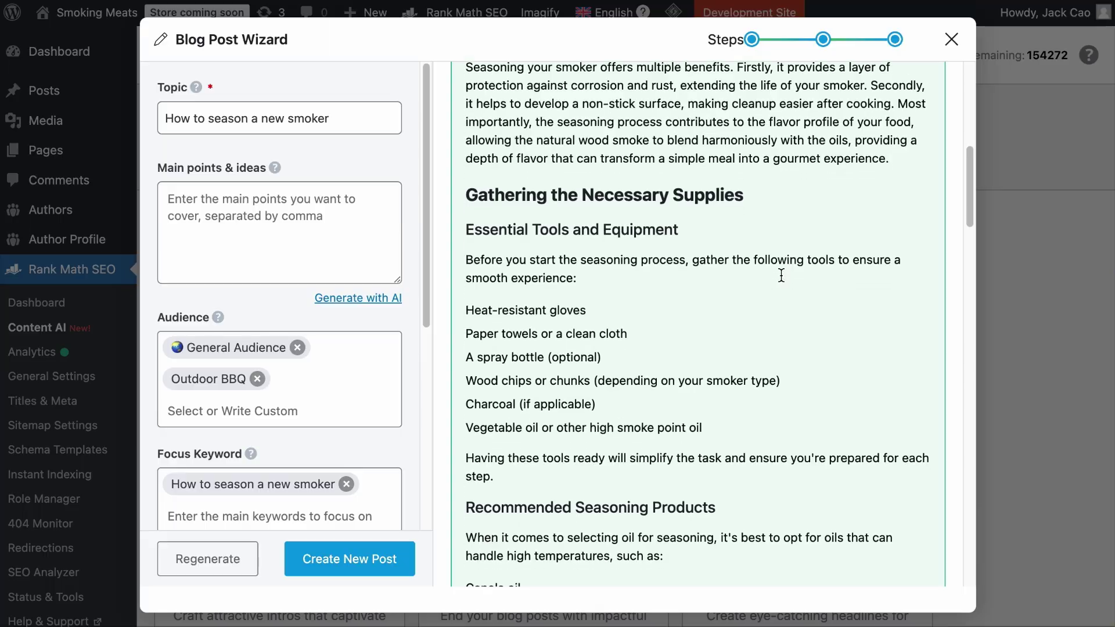
pyautogui.scroll(-20, 781, 275)
pyautogui.scroll(5, 778, 267)
pyautogui.scroll(20, 777, 265)
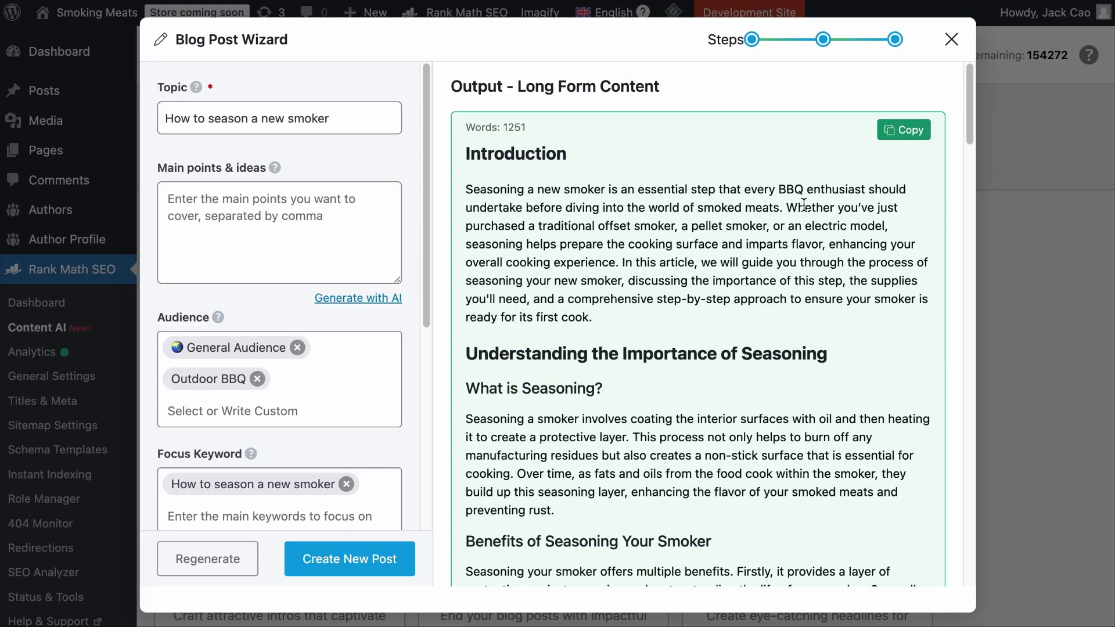
pyautogui.click(903, 133)
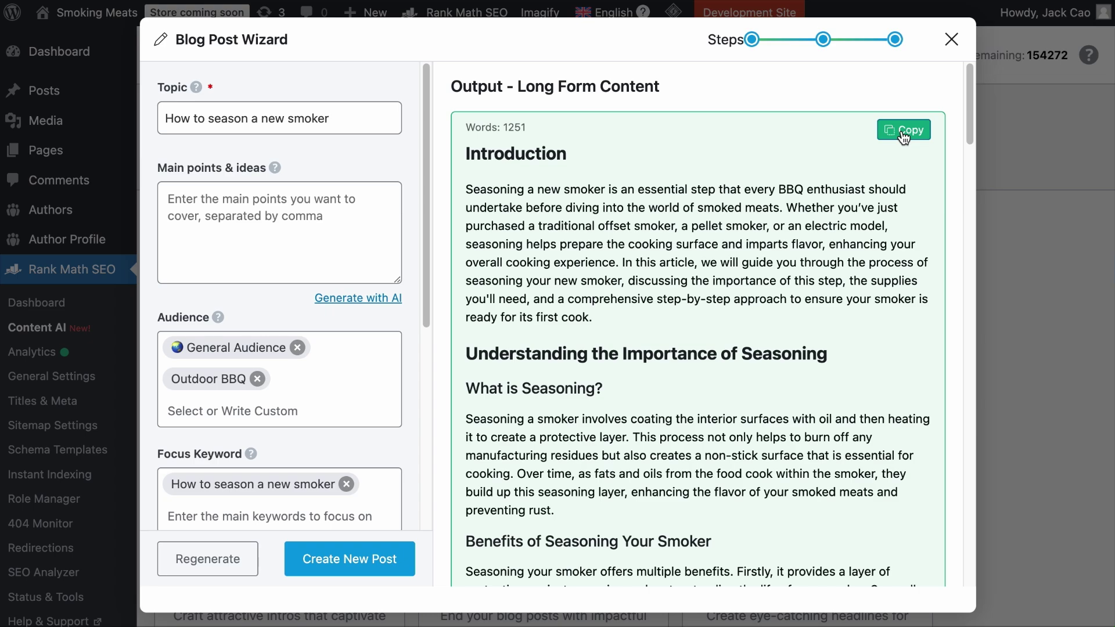
pyautogui.click(368, 560)
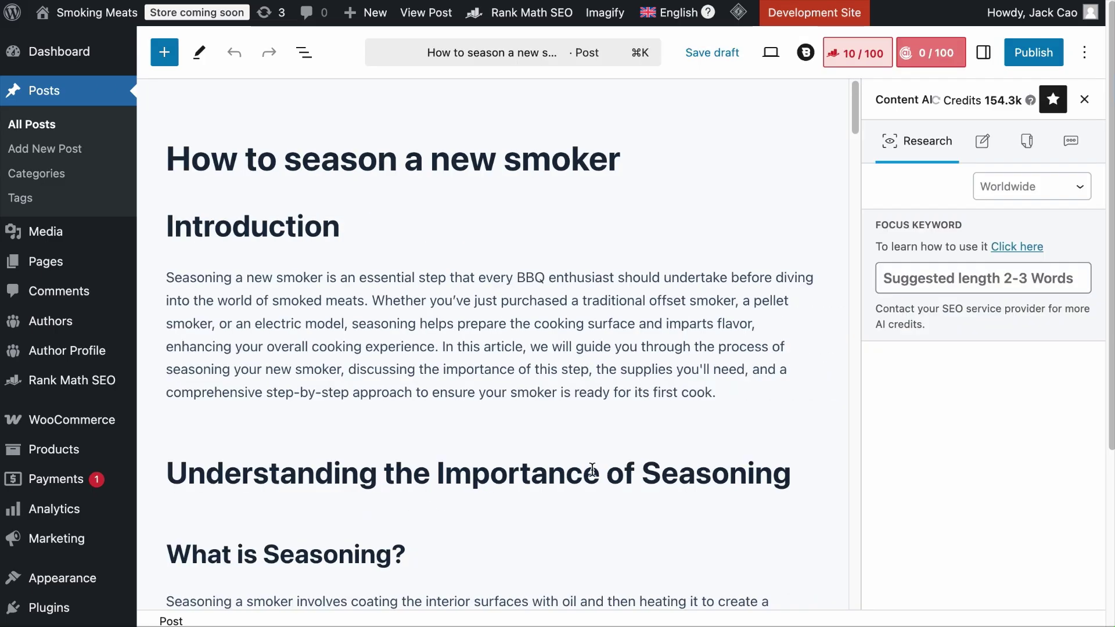
# - Scroll through the new draft from Essential Tools and Equipment to Post-Seasoning Care and Maintenance
pyautogui.scroll(-15, 604, 468)
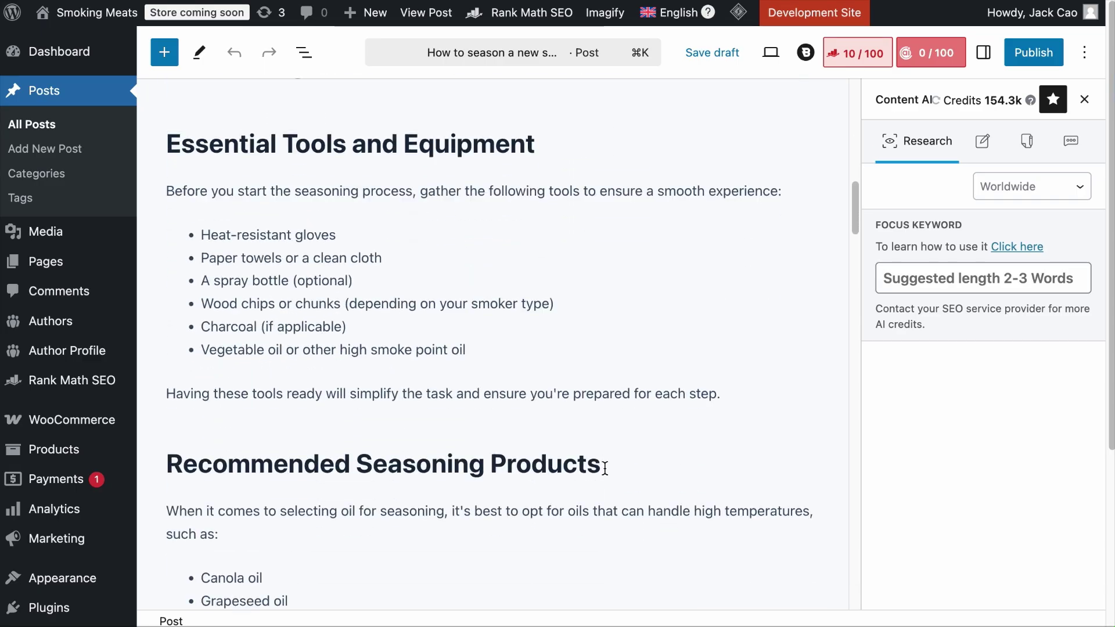
pyautogui.scroll(-20, 605, 468)
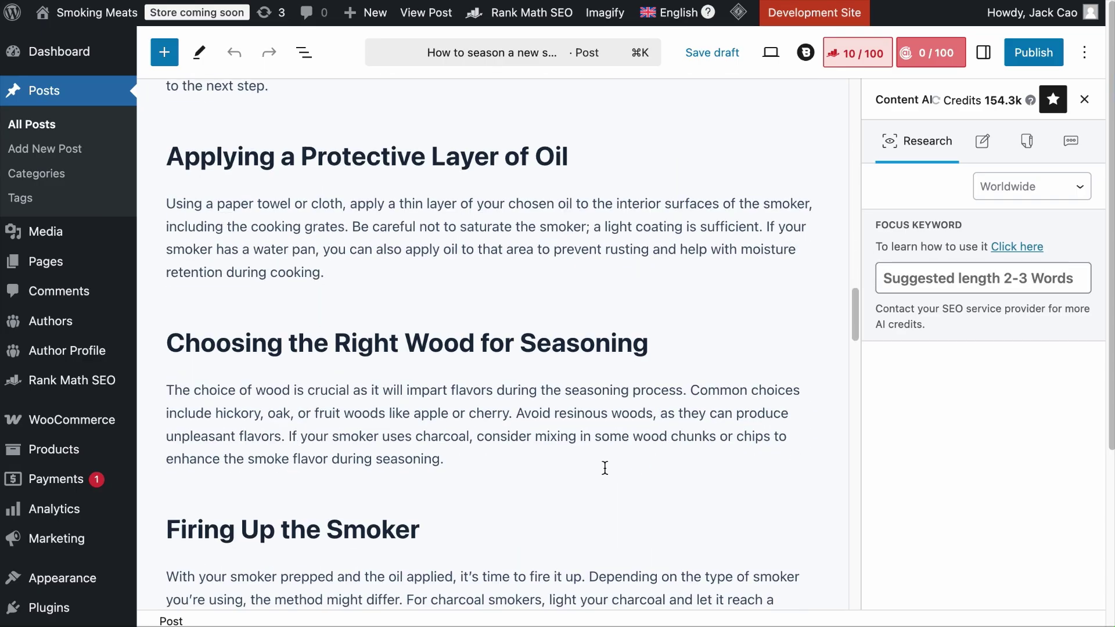
pyautogui.scroll(-20, 604, 467)
pyautogui.scroll(-5, 604, 468)
pyautogui.scroll(20, 604, 468)
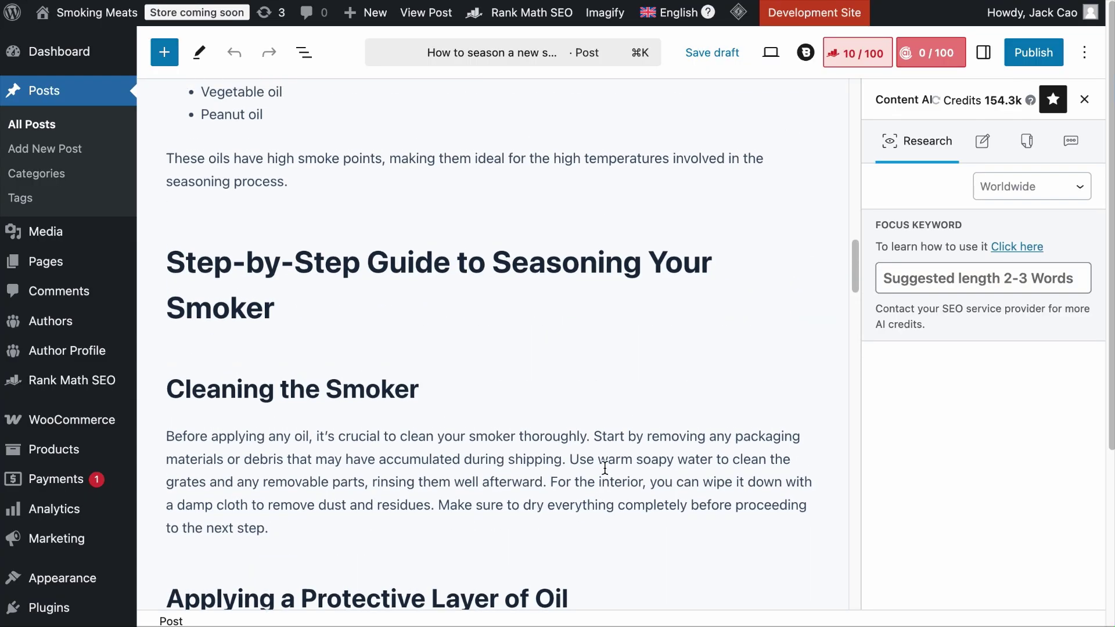
pyautogui.scroll(20, 604, 468)
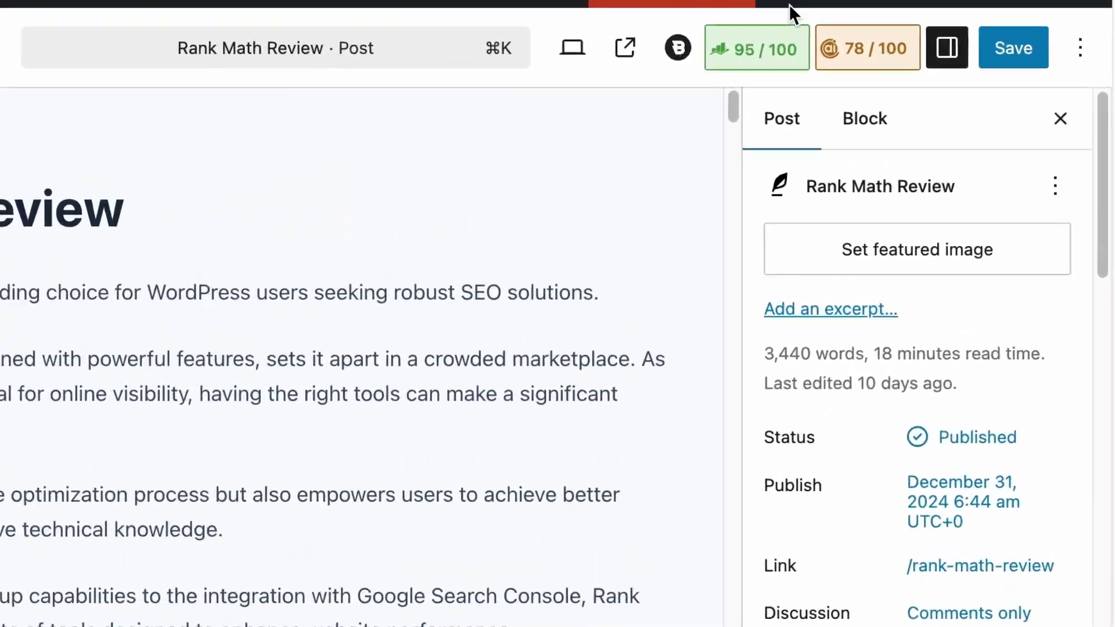
# - Open the review post's Rank Math Schema tab and browse the Schema Generator templates
pyautogui.click(871, 53)
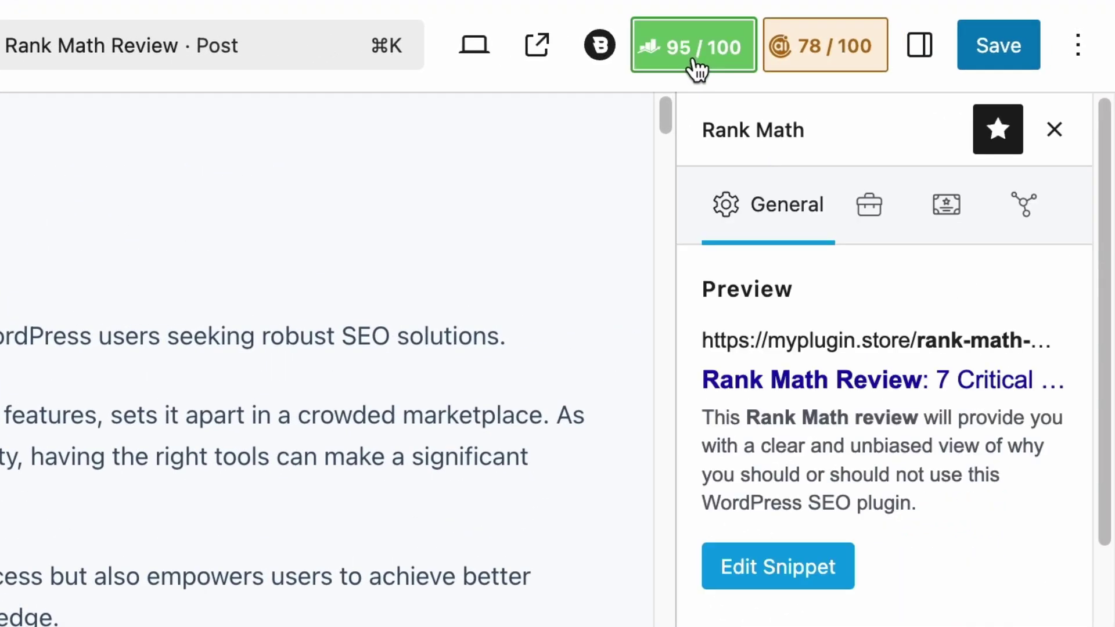
pyautogui.click(951, 139)
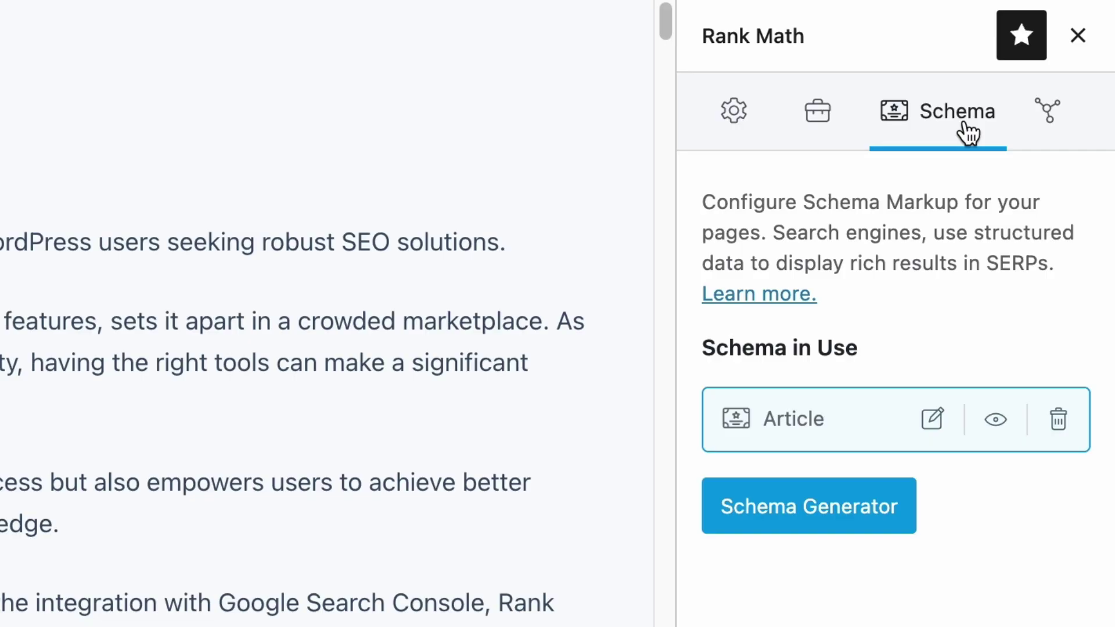
pyautogui.click(839, 533)
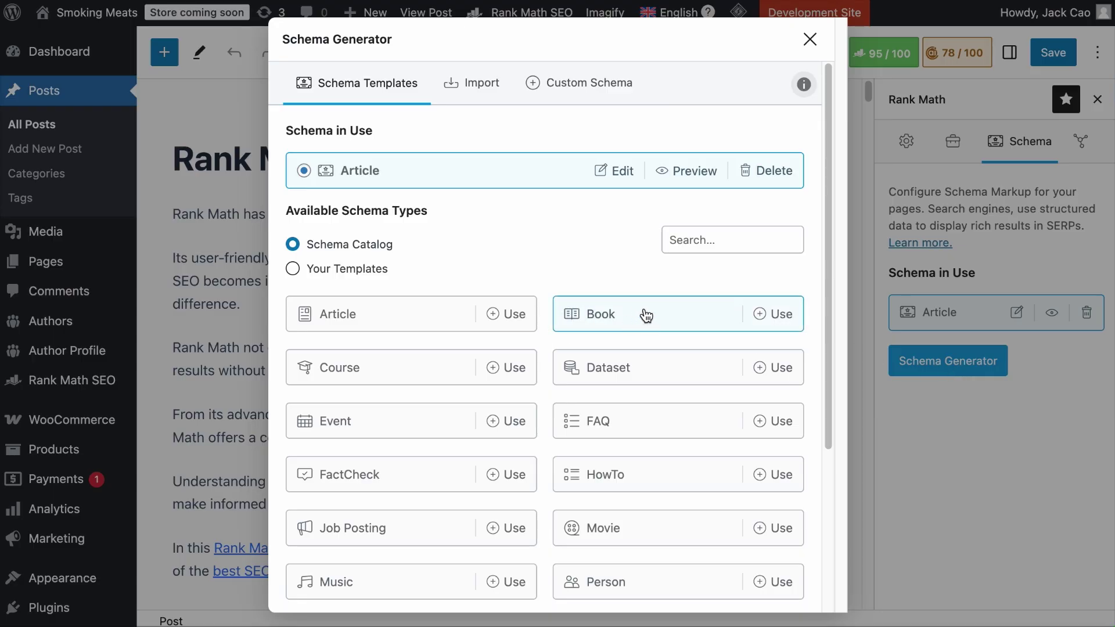
pyautogui.scroll(-5, 420, 372)
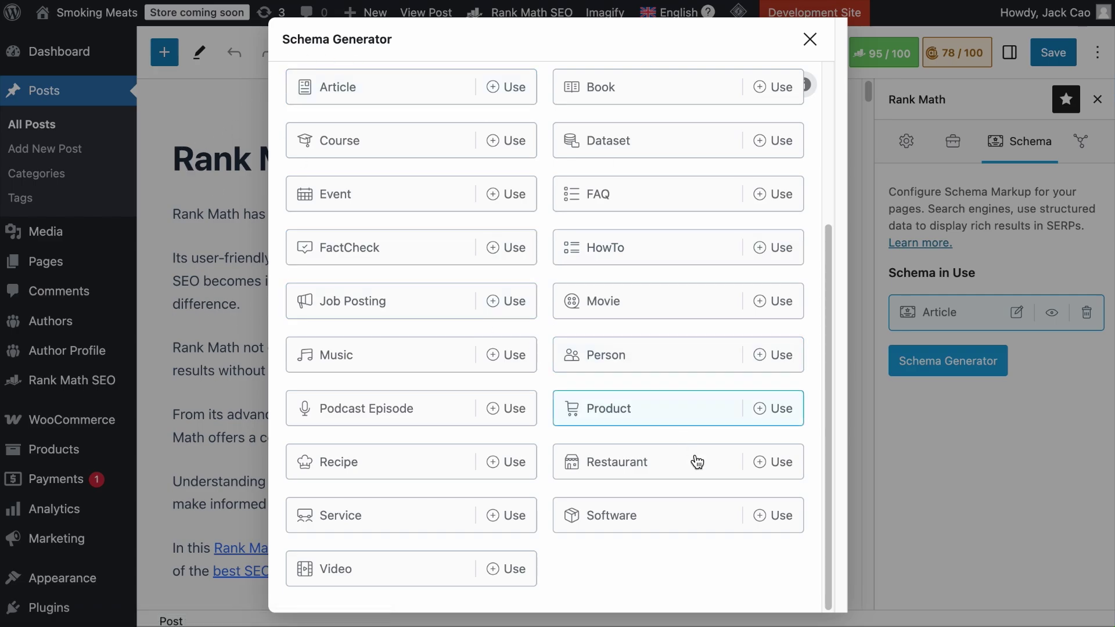
# - Start a Software schema with operating systems 'Windows 7 and above and MacOS v11 and above' and category BusinessApplication
pyautogui.click(760, 515)
pyautogui.scroll(-5, 761, 525)
pyautogui.click(619, 316)
pyautogui.write('indows 7 and above and MacOS v11 and above')
pyautogui.click(563, 329)
pyautogui.write('BusinessApplication')
pyautogui.scroll(-2, 538, 433)
pyautogui.press('Tab')
# - Set the schema's price currency to USD and rating to 4
pyautogui.click(538, 433)
pyautogui.write('USD')
pyautogui.scroll(-2, 538, 433)
pyautogui.press('Tab')
pyautogui.write('4')
pyautogui.scroll(-5, 487, 311)
pyautogui.scroll(-1, 490, 316)
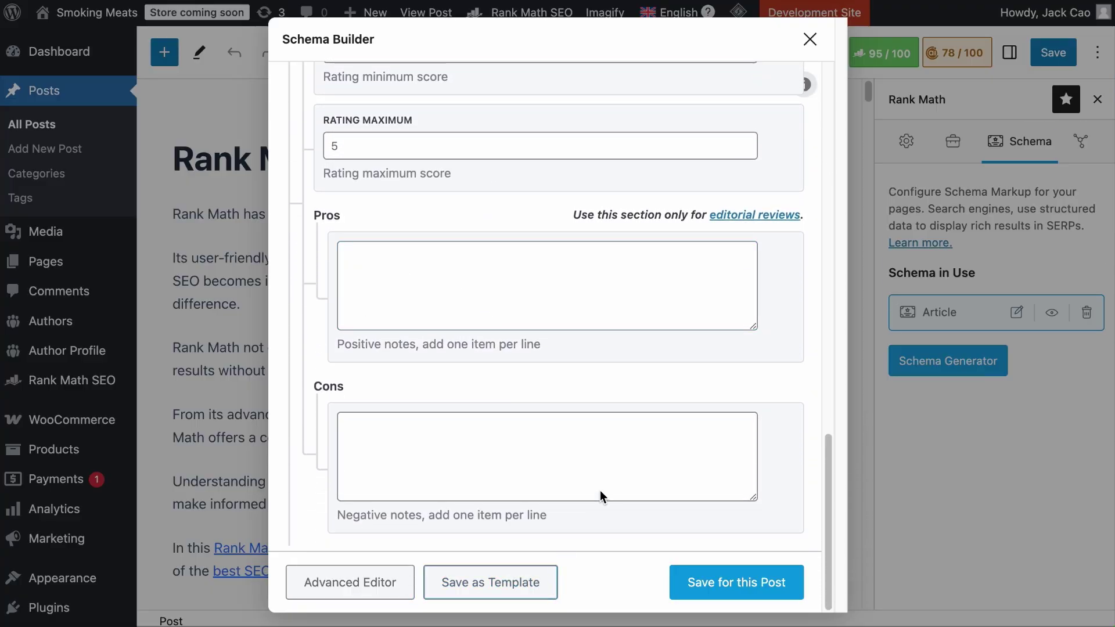
# - Add pros 'Good 1' and 'Good 2' and con 'Bad 1', then save the schema for this post
pyautogui.click(394, 296)
pyautogui.write('Good 1')
pyautogui.press('Return')
pyautogui.write('Good 2')
pyautogui.click(401, 428)
pyautogui.write('B')
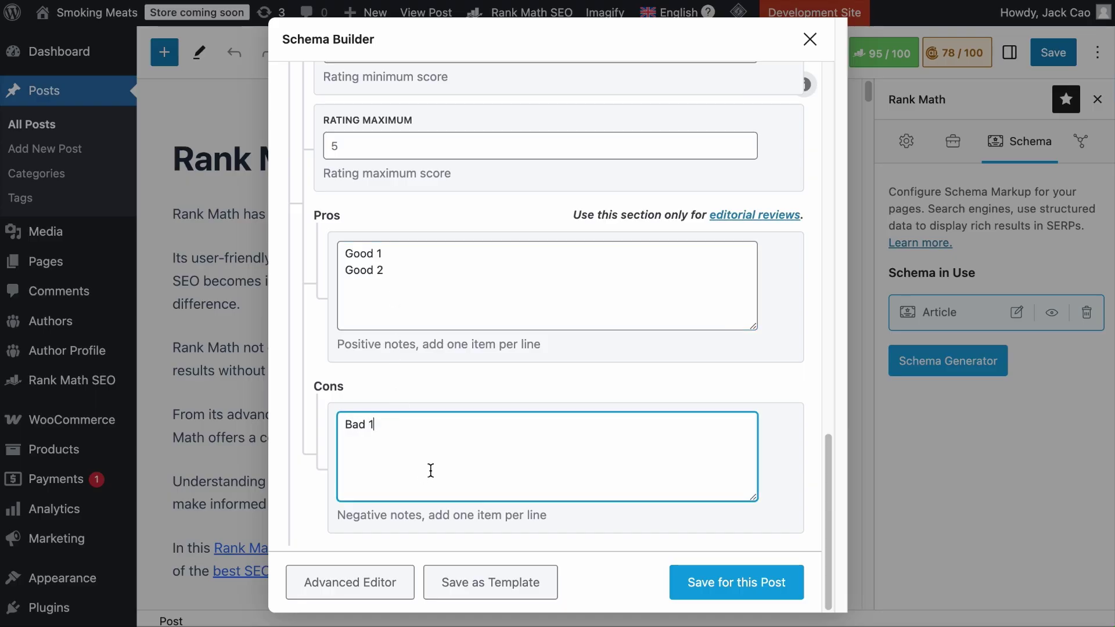
pyautogui.write('ad 1')
pyautogui.scroll(15, 431, 471)
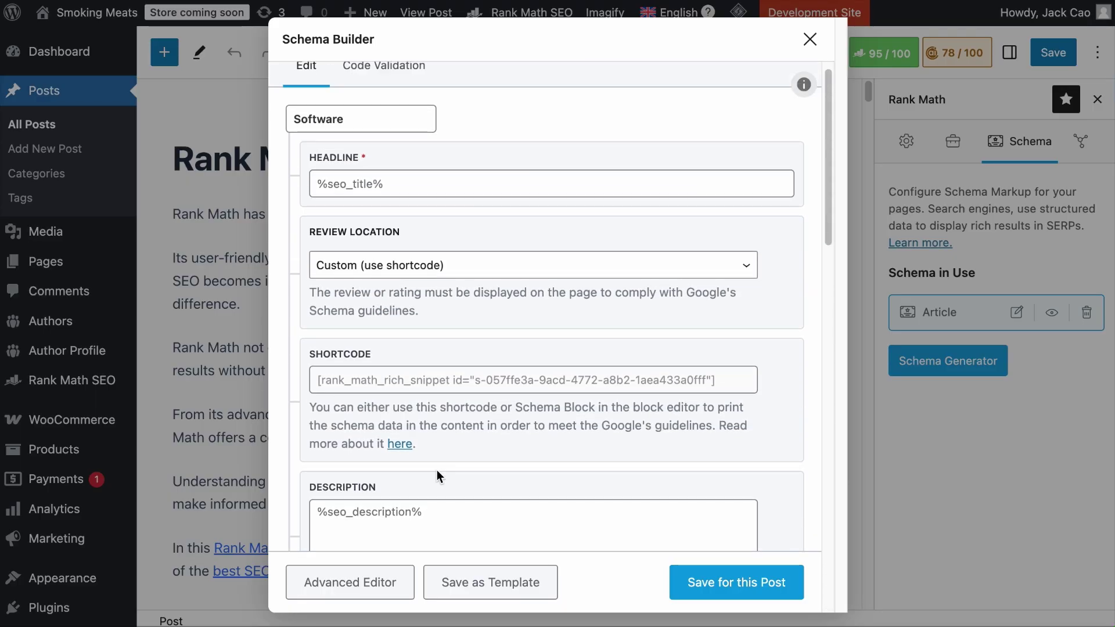
pyautogui.click(705, 604)
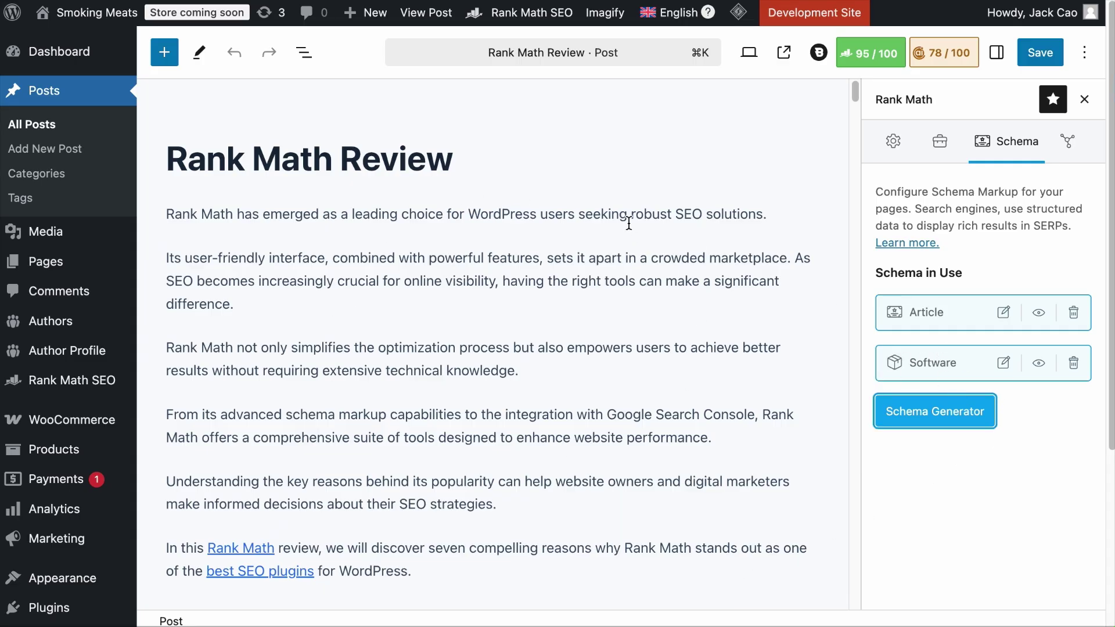
# - Update the review post, view it live, and select its entire page source
pyautogui.click(1040, 54)
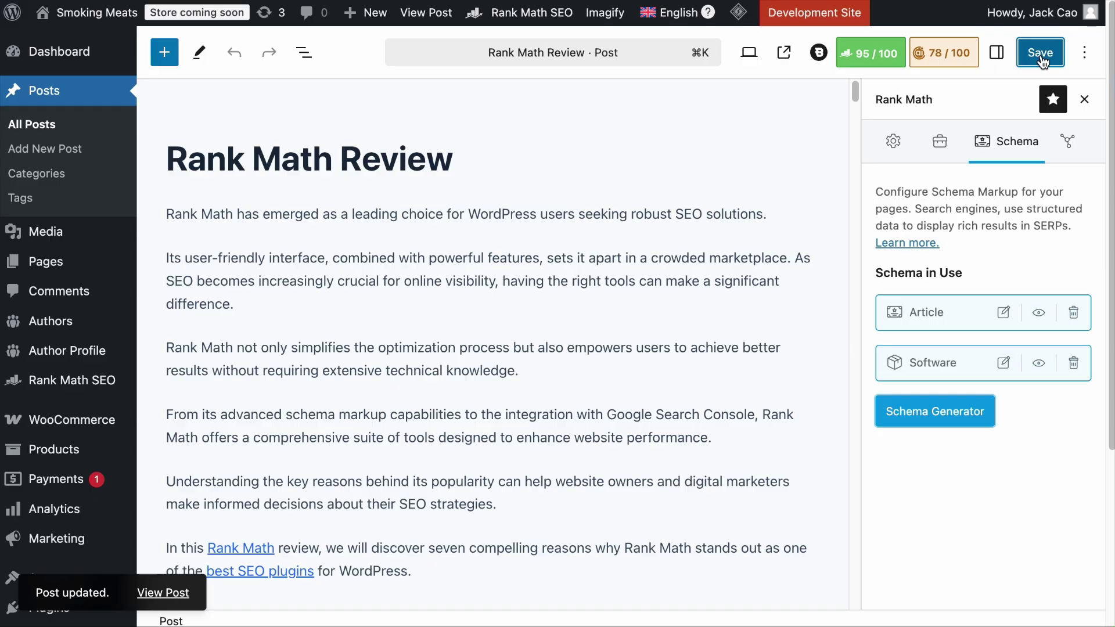
pyautogui.click(162, 593)
pyautogui.rightClick(472, 201)
pyautogui.click(524, 492)
pyautogui.press('super+a')
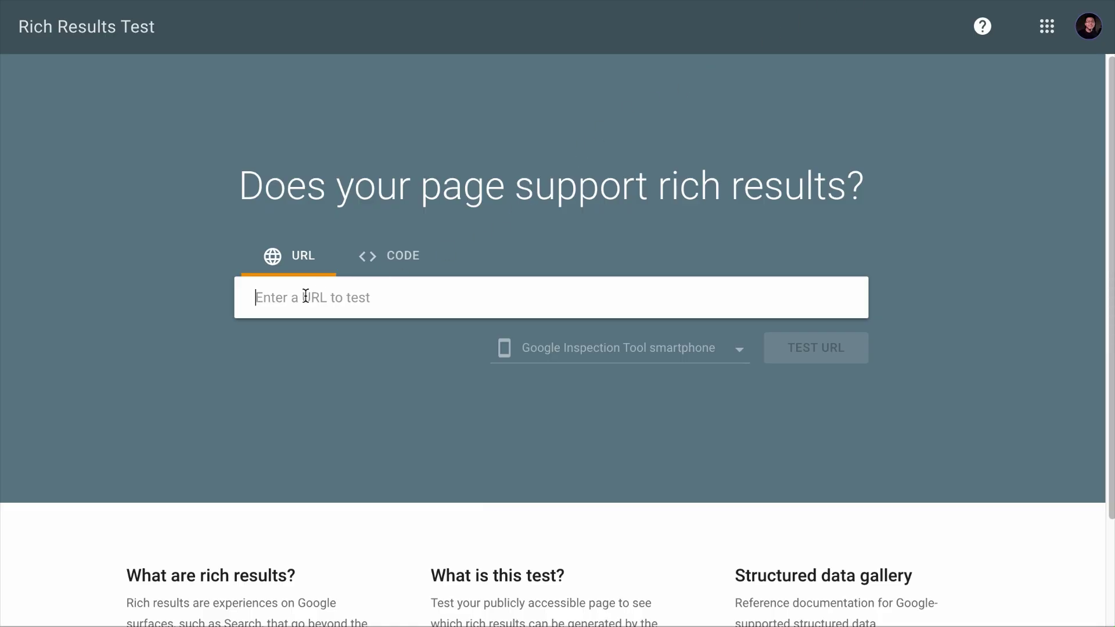
# - Run the Rich Results Test on the review post's pasted page source code
pyautogui.click(395, 262)
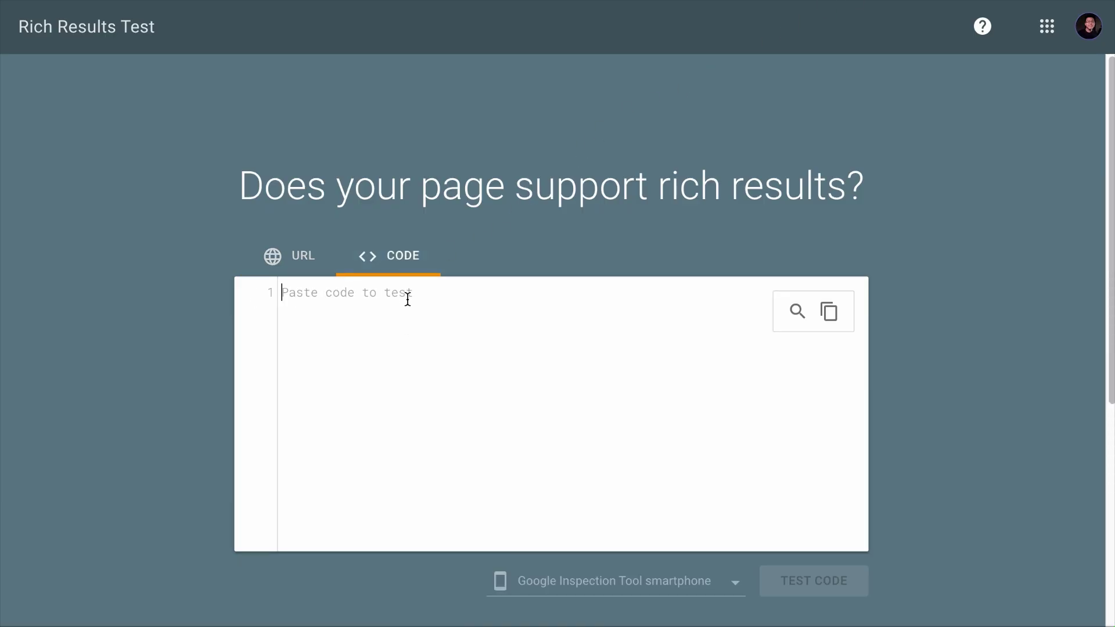
pyautogui.press('super+v')
pyautogui.click(815, 598)
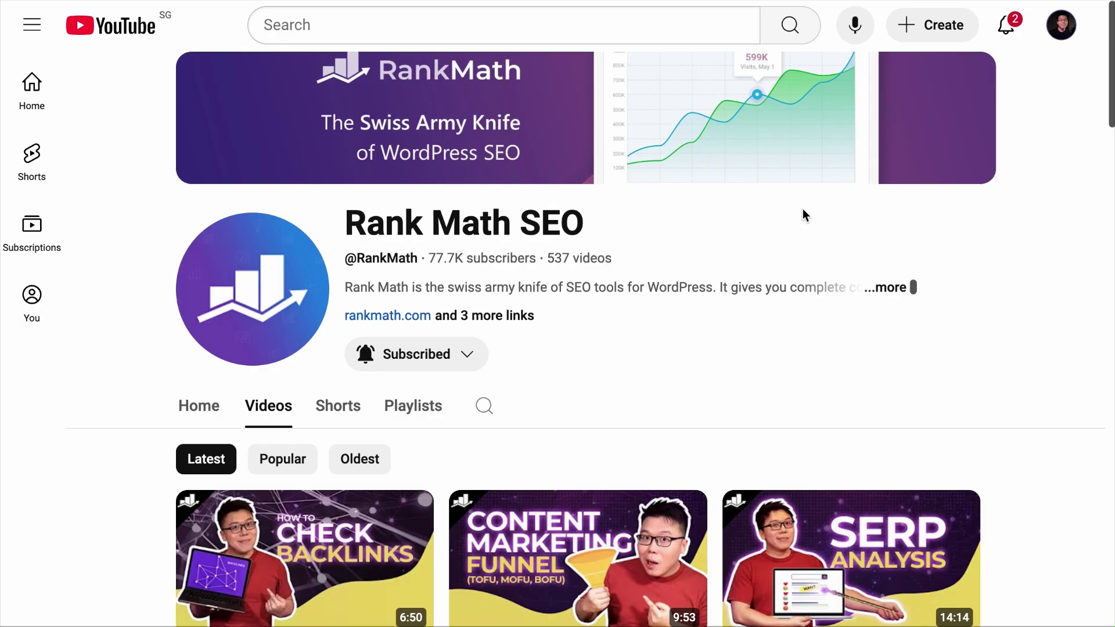
# - Search the Rank Math SEO channel for "Schema" and browse the schema tutorials found
pyautogui.scroll(-2, 809, 203)
pyautogui.click(487, 267)
pyautogui.write('Schema')
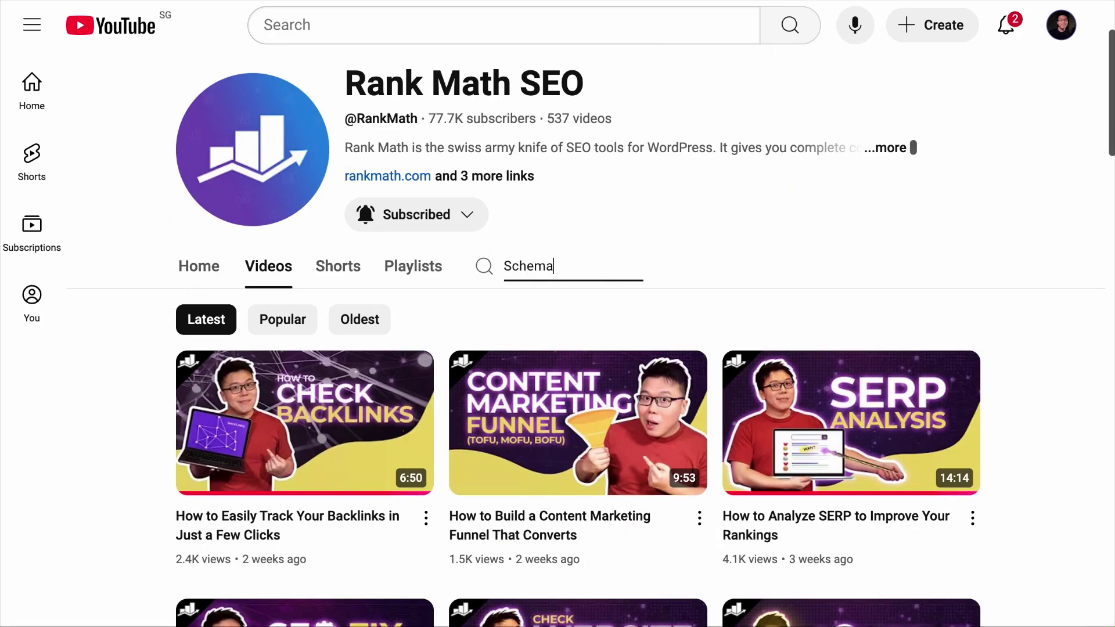
pyautogui.press('Return')
pyautogui.scroll(-5, 583, 478)
pyautogui.scroll(-10, 583, 478)
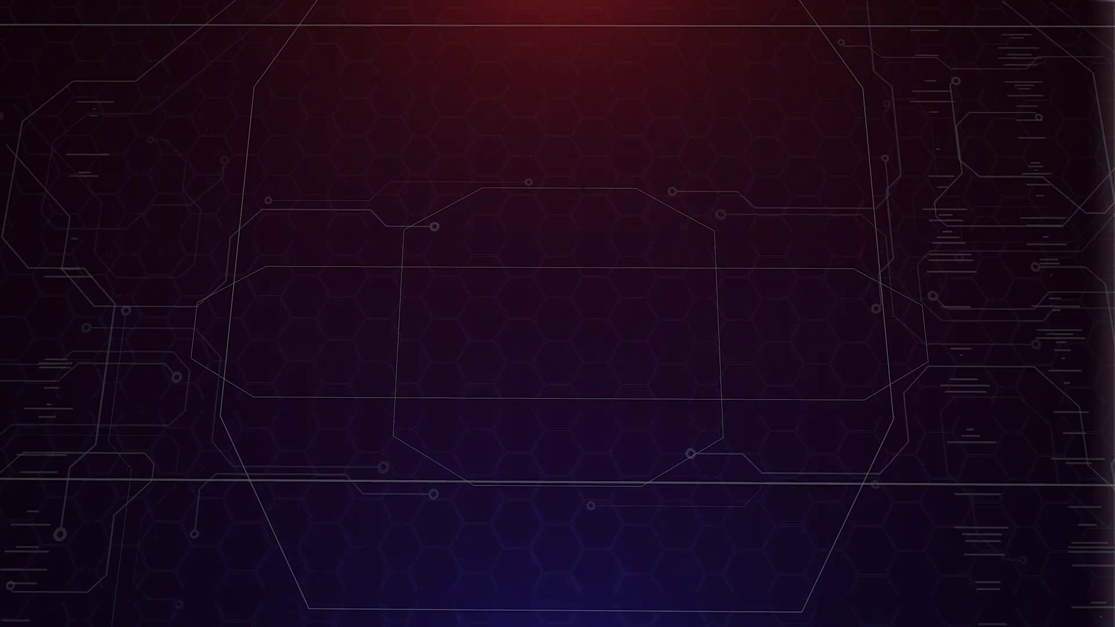